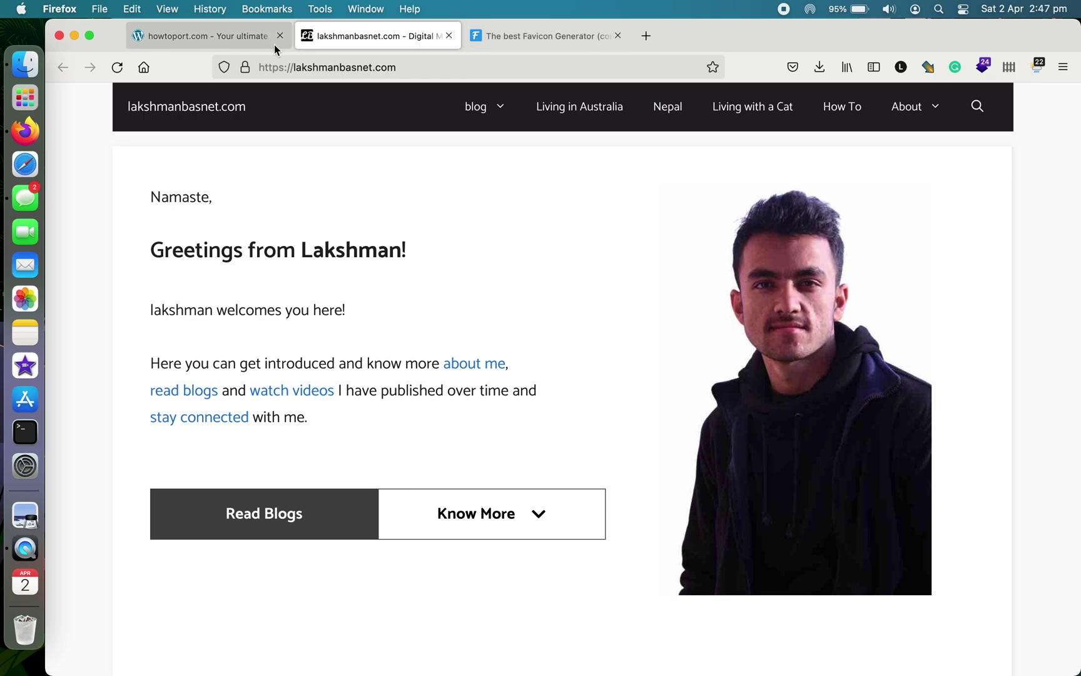
Switch to the howtoport.com tab, then bring up the favicon.io generator site
left_click(213, 46)
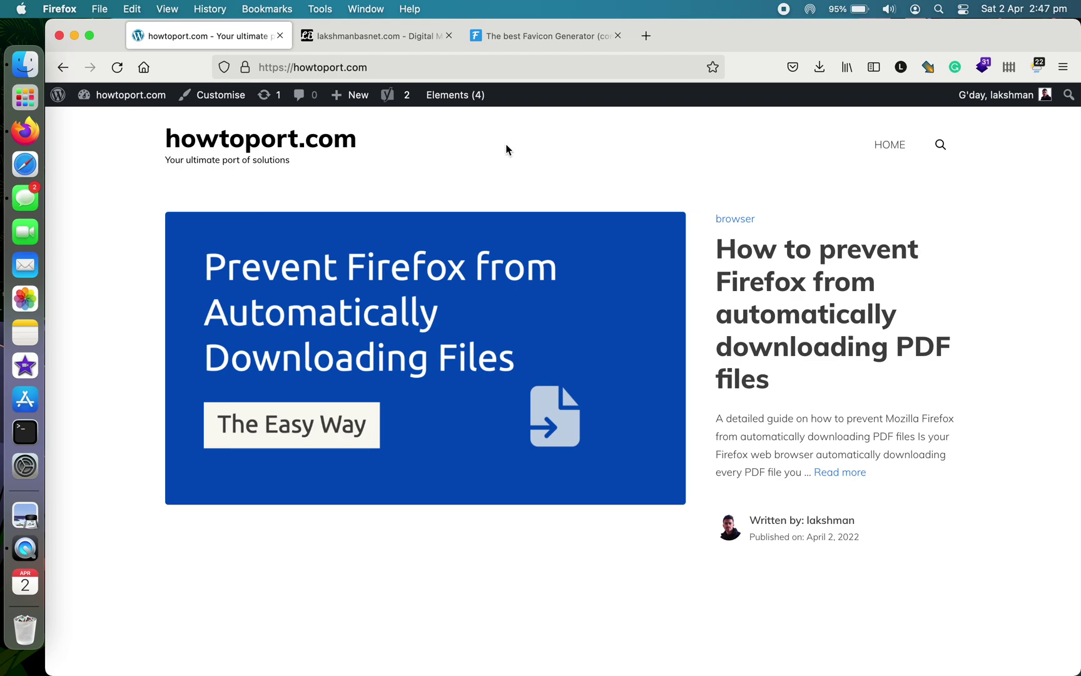
left_click(529, 45)
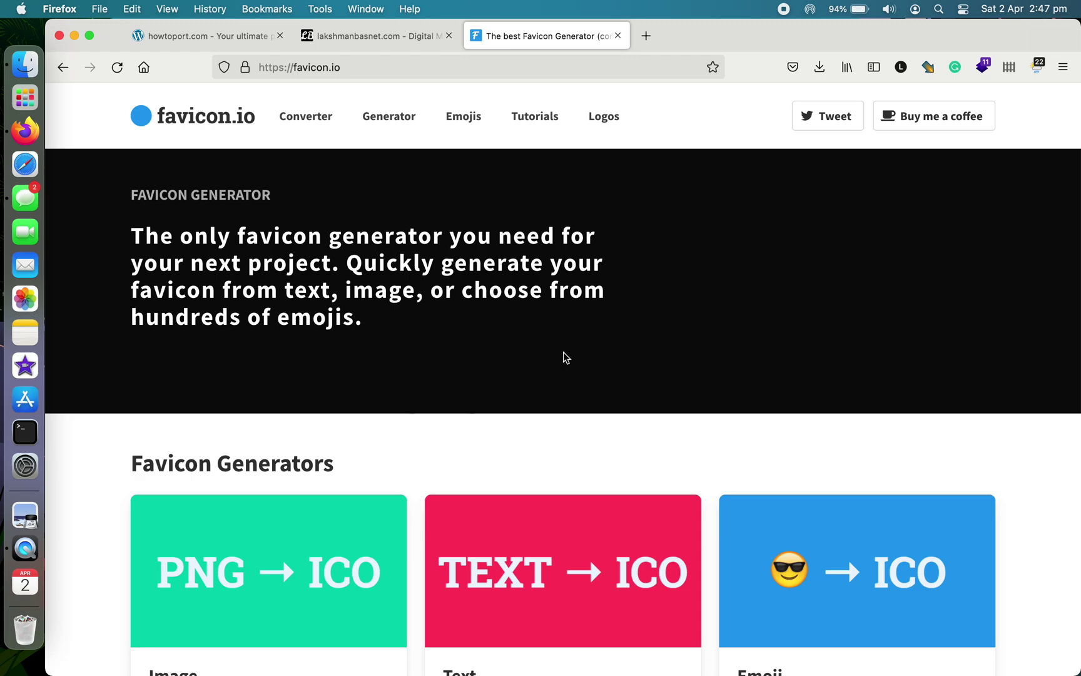
Scroll down to Favicon Generators and open the TEXT → ICO generator
scroll(574, 360, "down", 2)
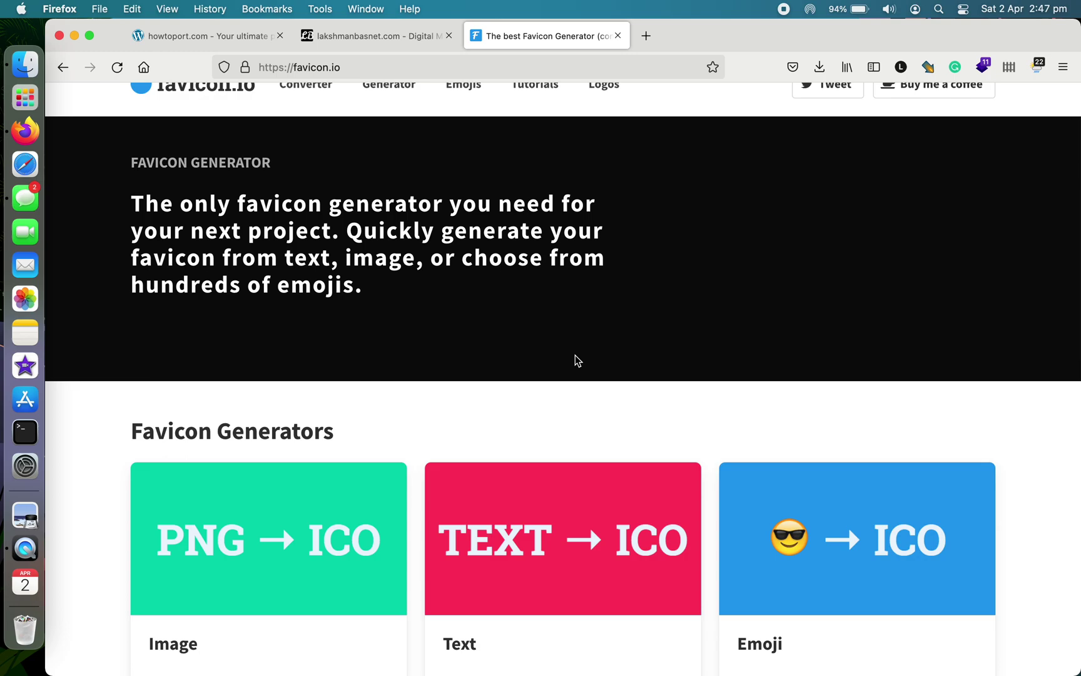
scroll(400, 343, "down", 3)
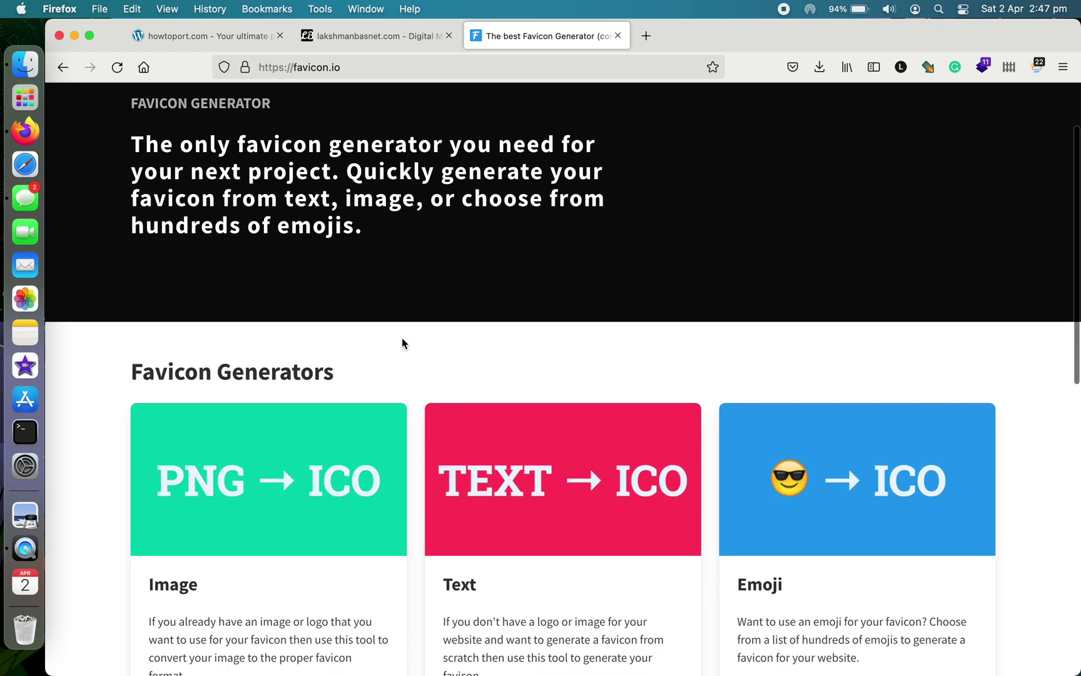
scroll(375, 438, "down", 4)
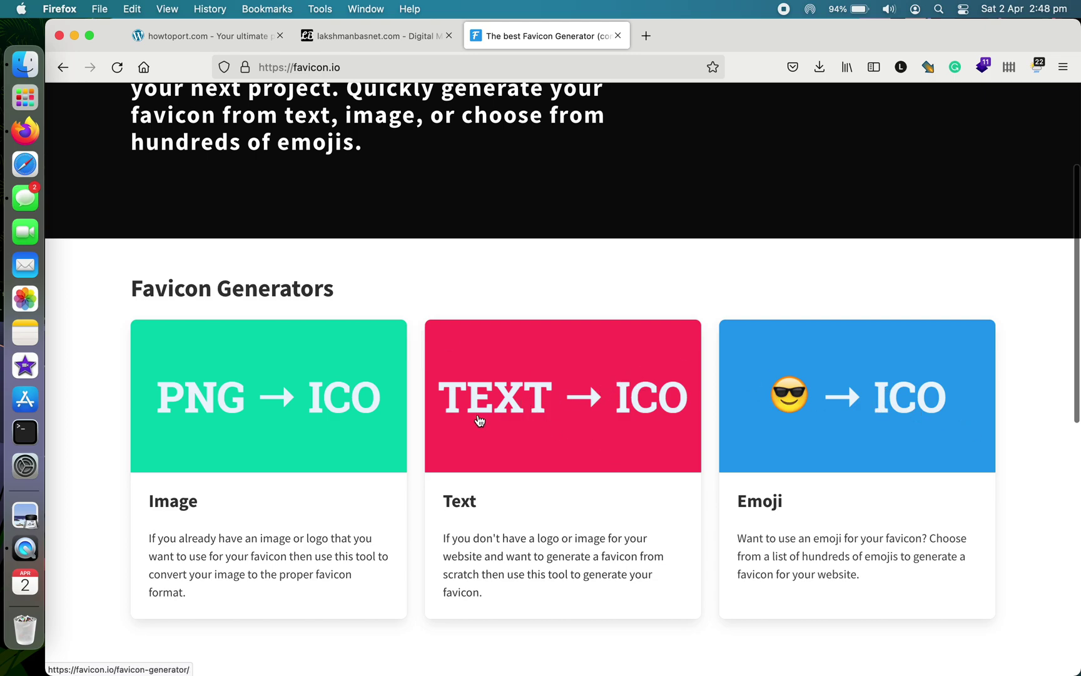
left_click(504, 402)
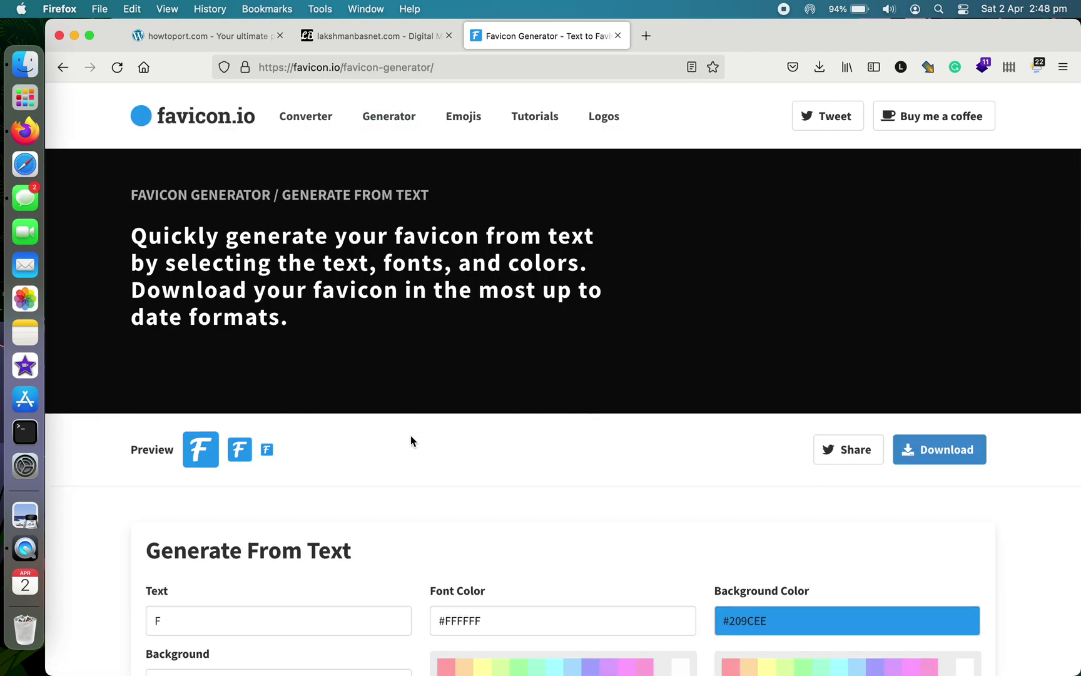
Select the Text field's contents and type 'Hello work' as a trial
scroll(465, 381, "down", 3)
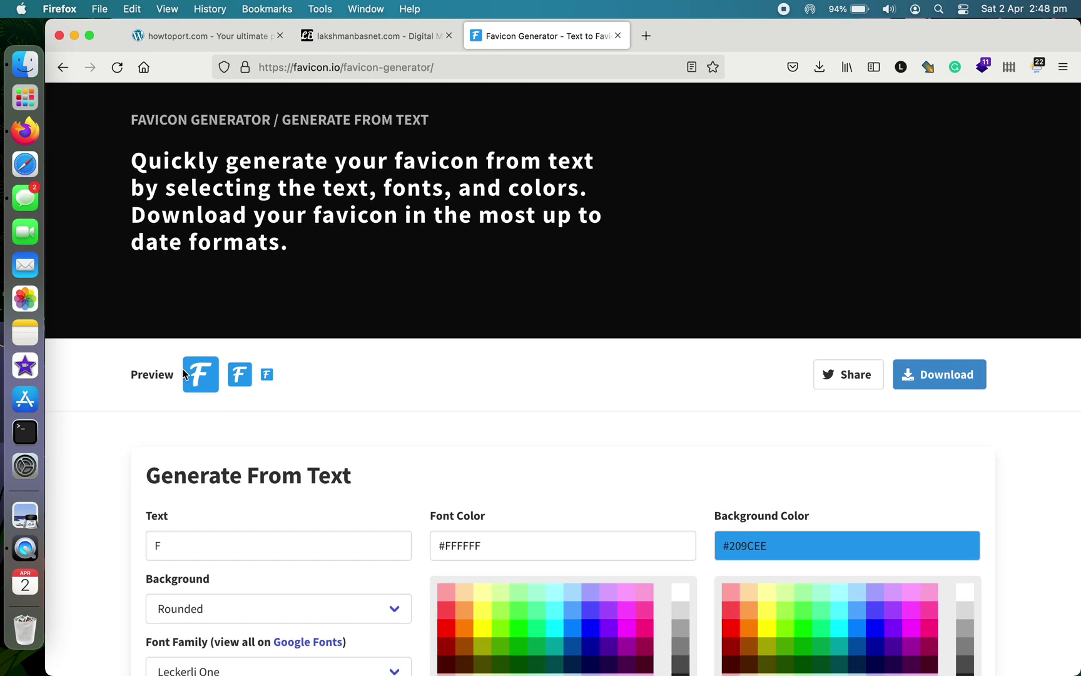
left_click_drag(145, 374, 292, 379)
left_click(294, 380)
scroll(294, 383, "down", 2)
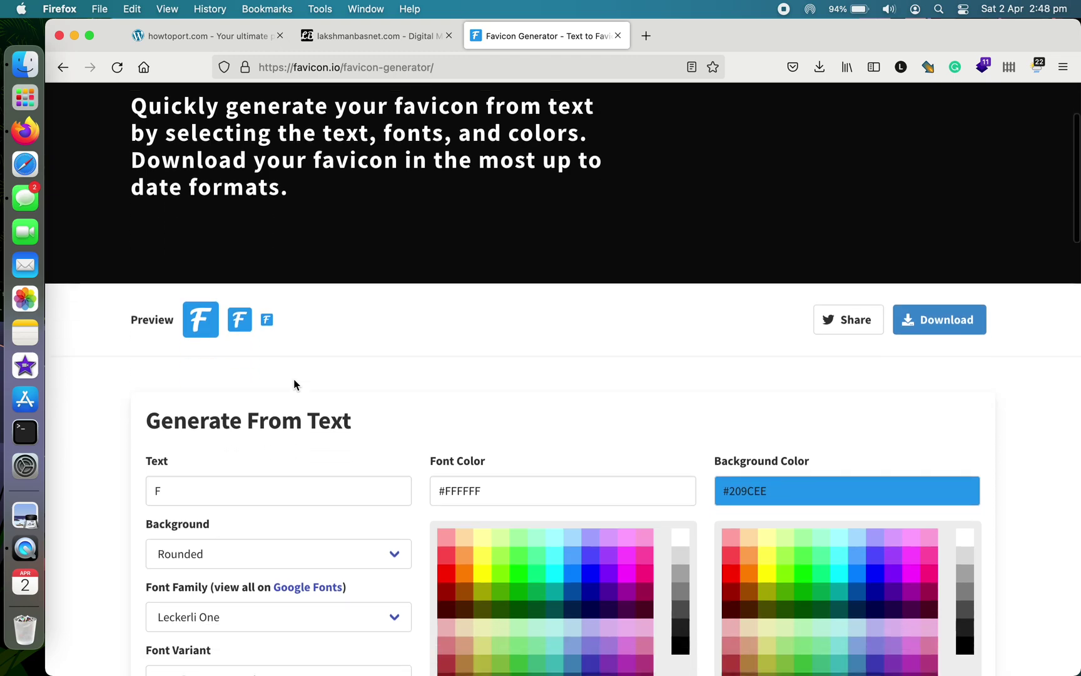
scroll(294, 384, "down", 2)
left_click_drag(216, 441, 116, 437)
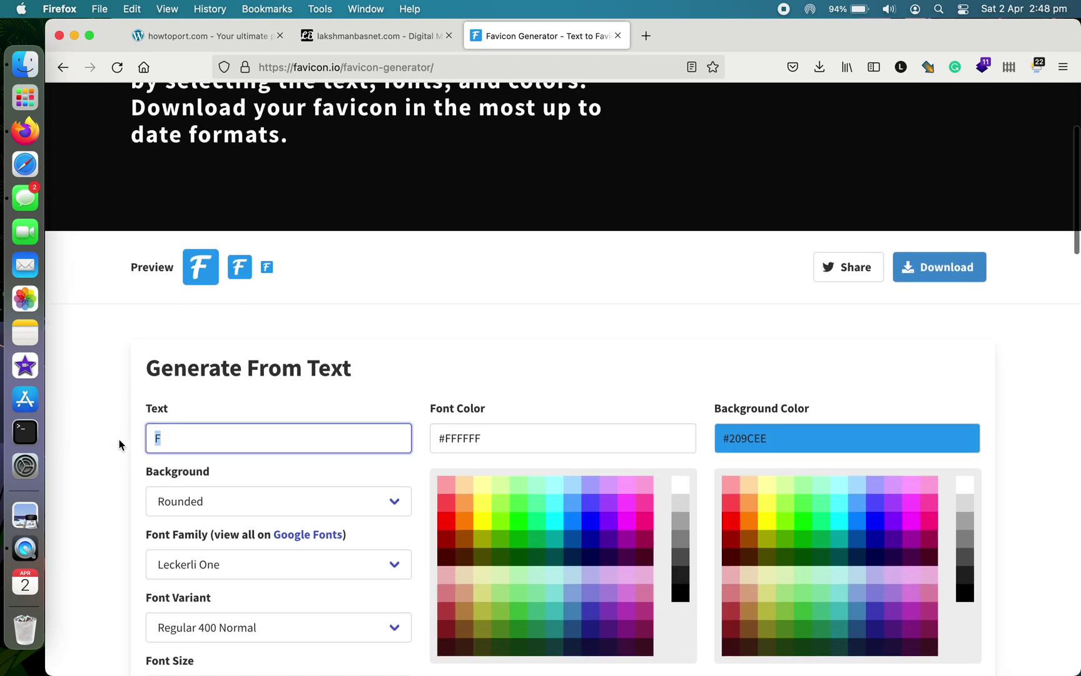
type("Hello")
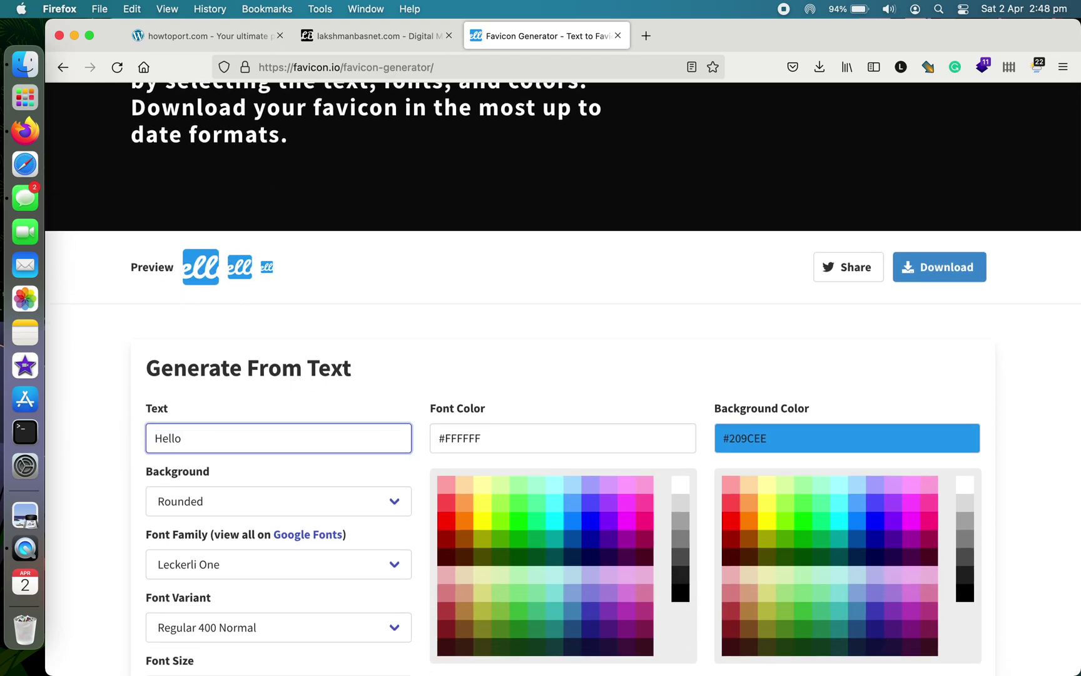
type(" work")
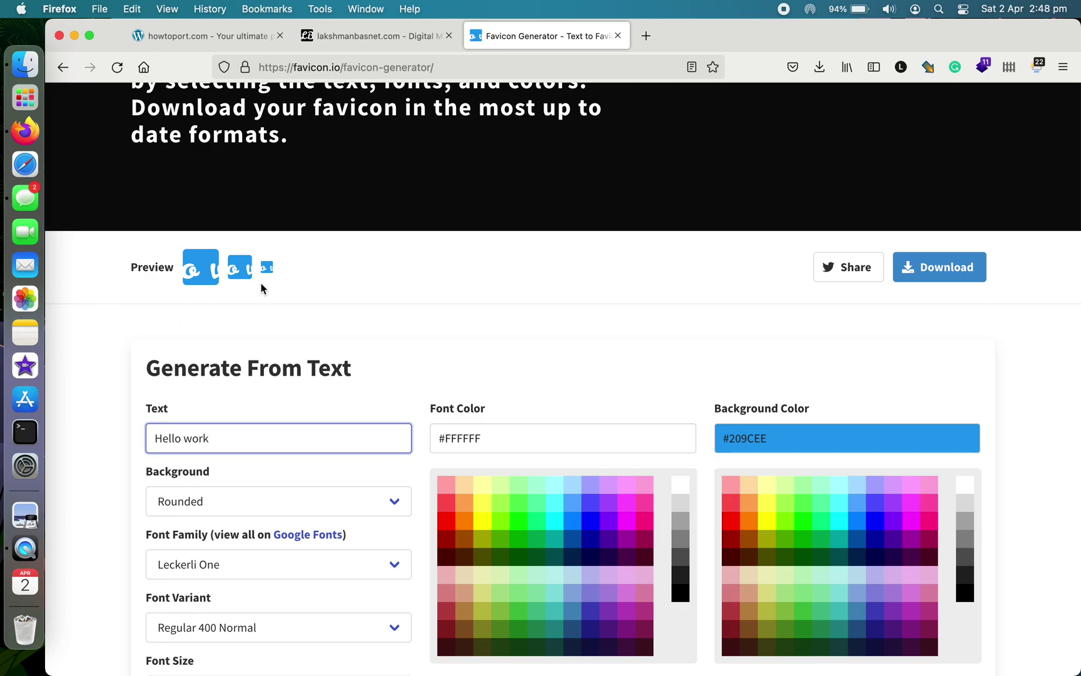
Replace the Text field's contents with HT so the preview reads HT
left_click_drag(237, 443, 102, 438)
type("H")
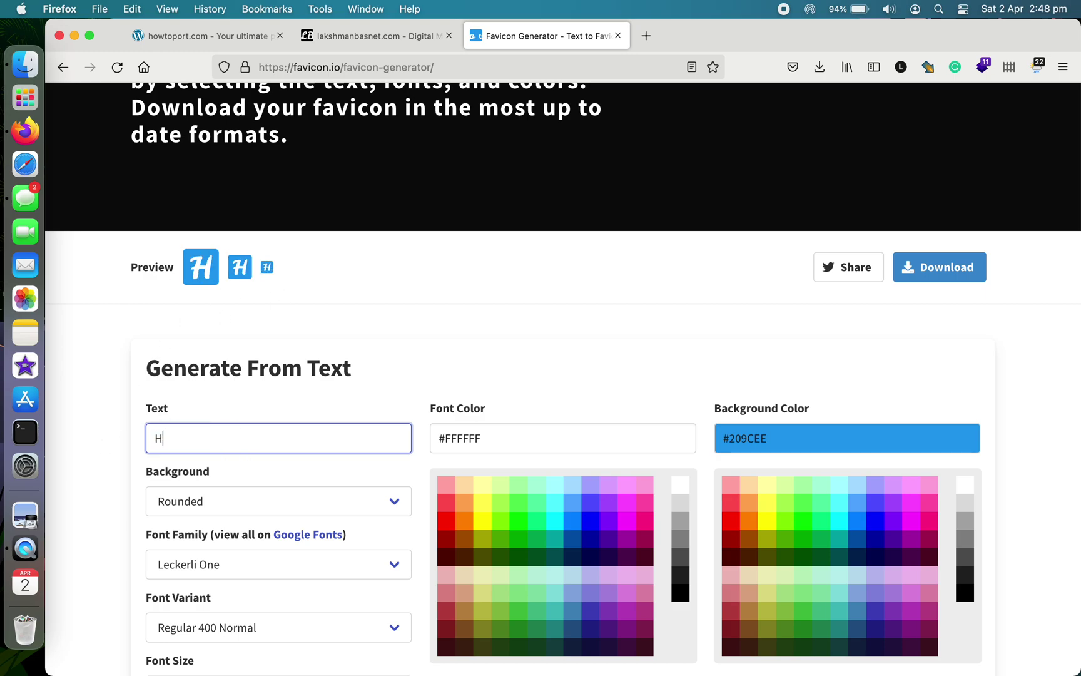
left_click(188, 38)
left_click(544, 34)
type("T")
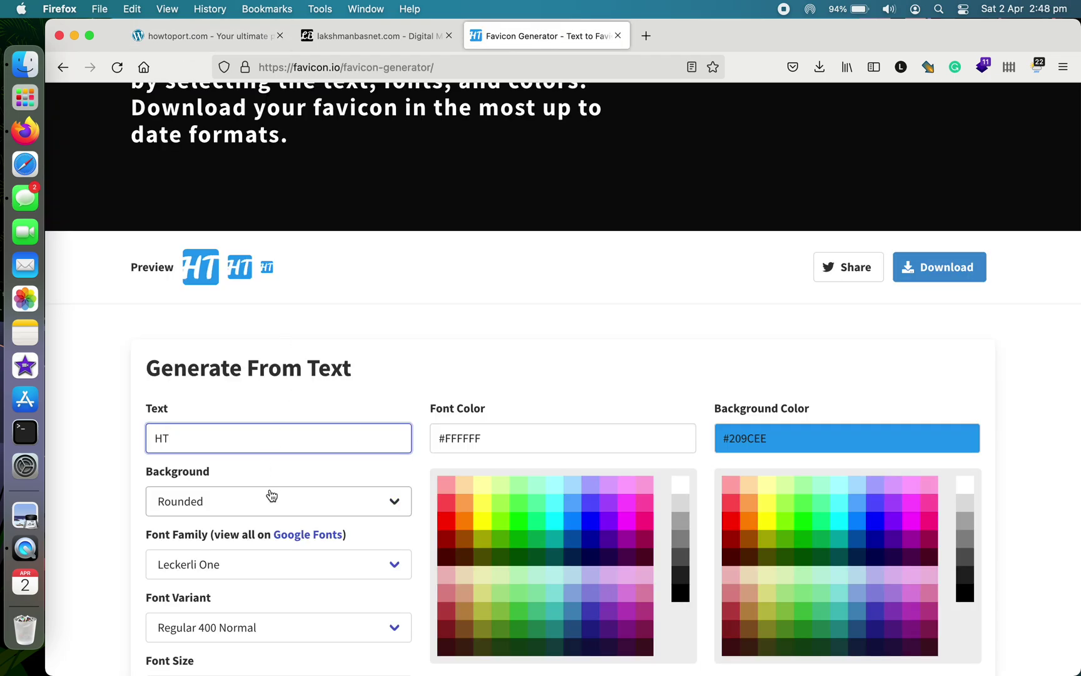
scroll(288, 476, "down", 3)
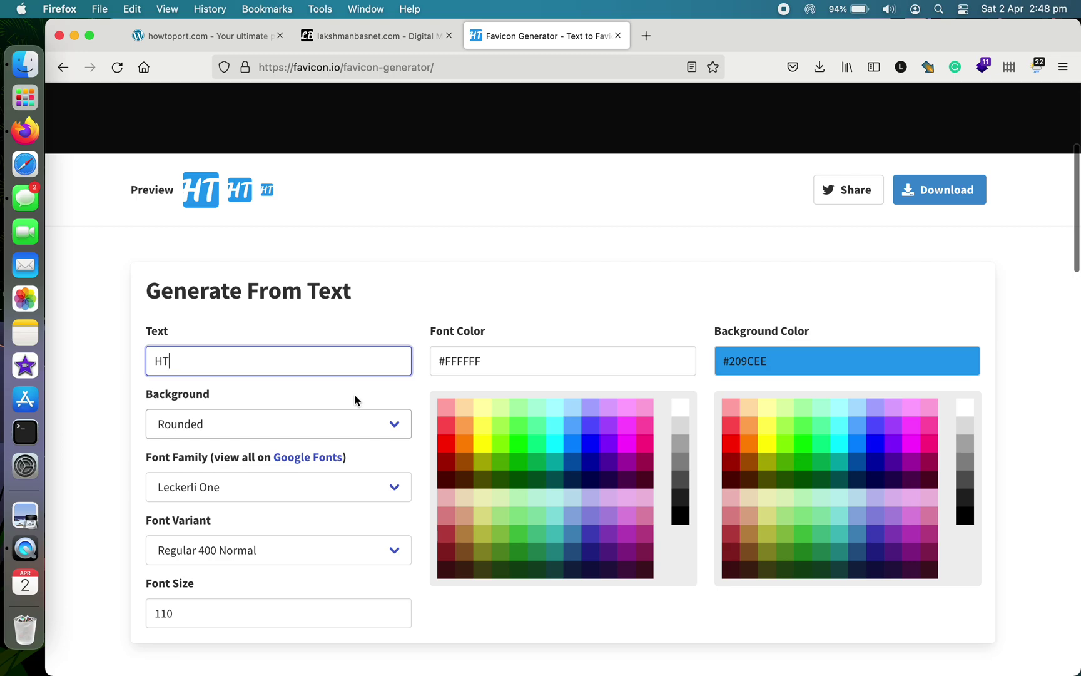
Set the background shape to Square and the font family to Catamaran
left_click(296, 426)
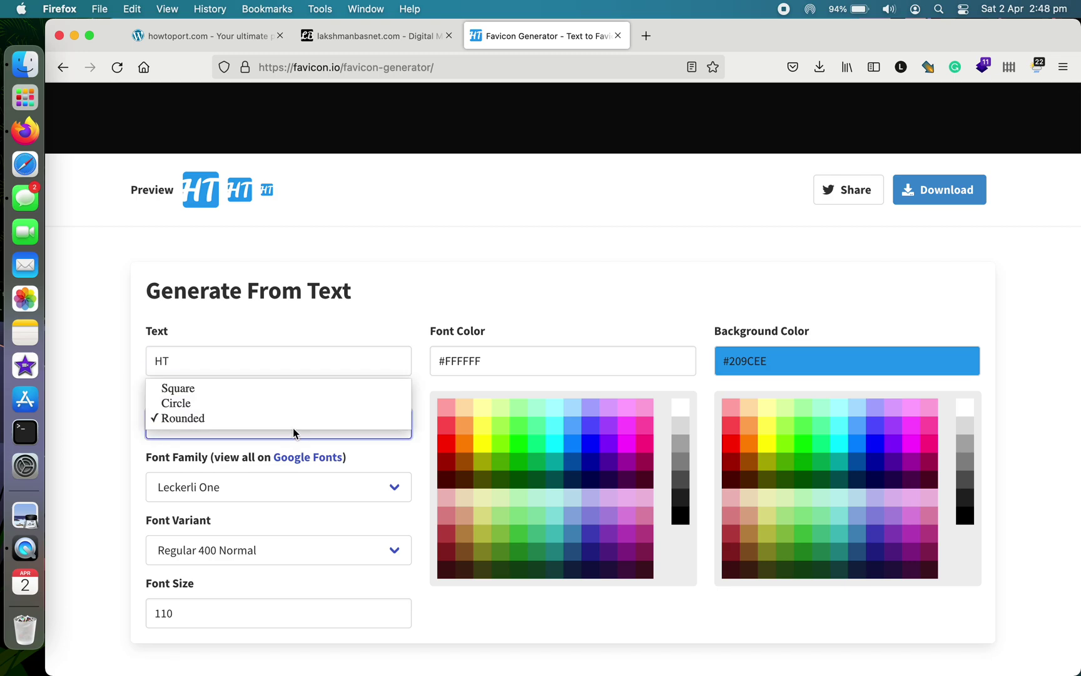
key("Escape")
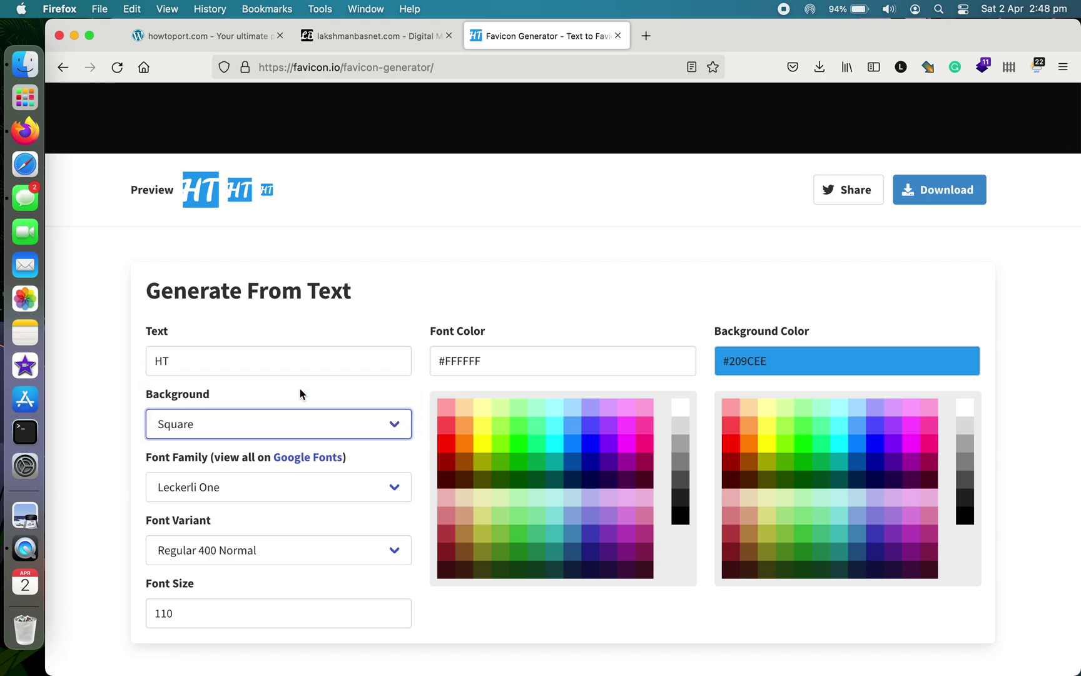
left_click(259, 495)
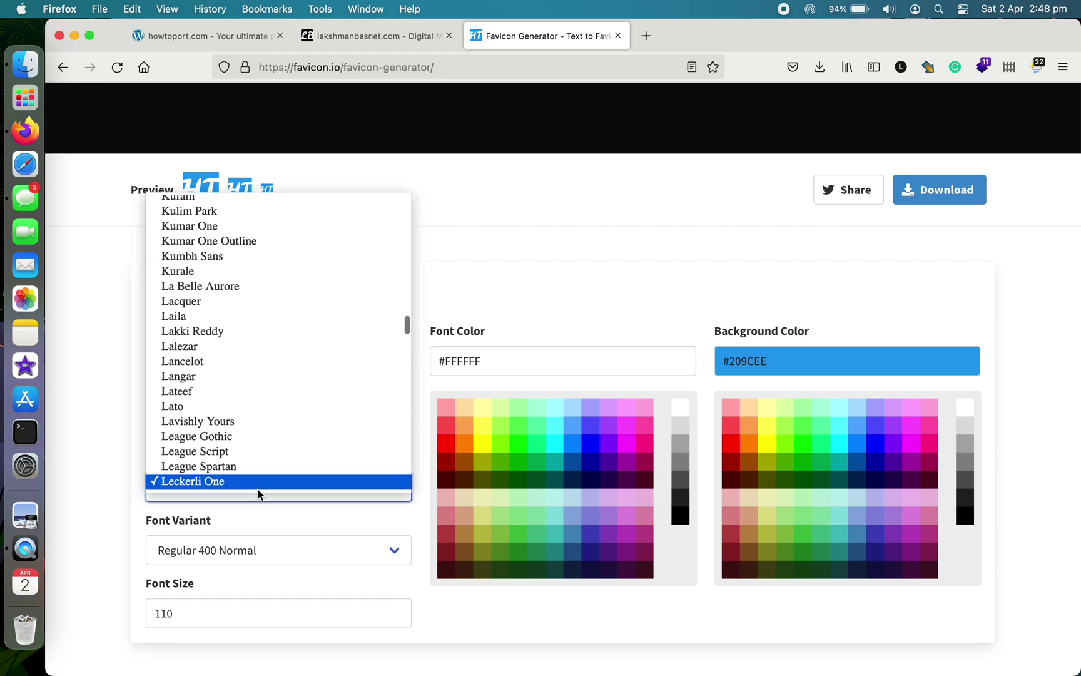
scroll(265, 320, "up", 10)
scroll(265, 321, "up", 15)
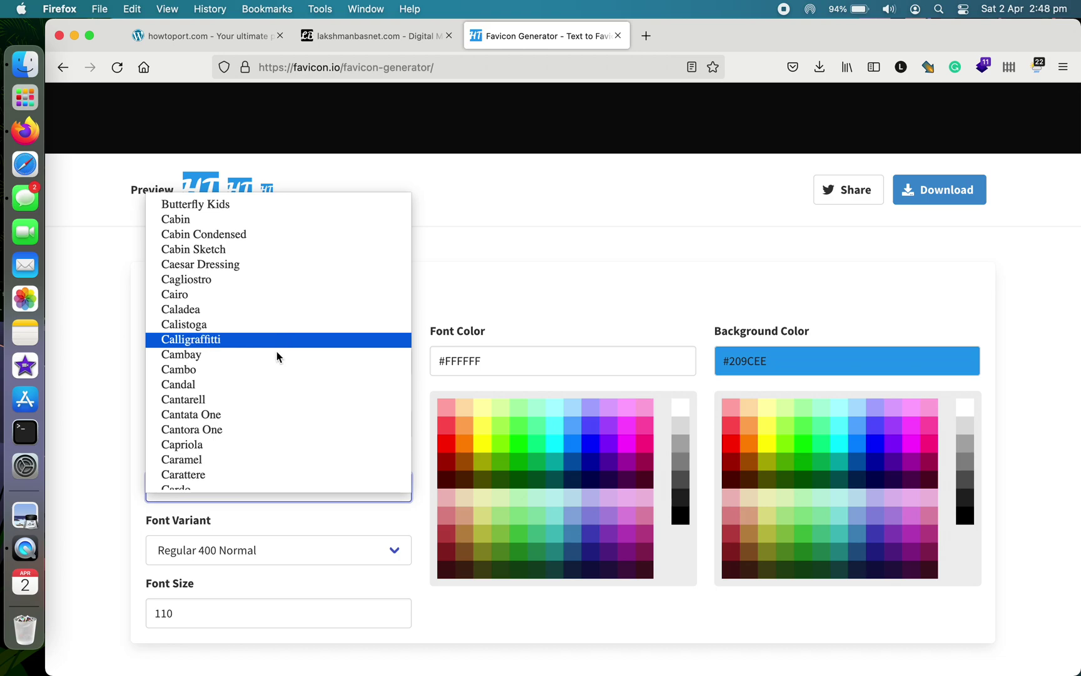
scroll(284, 384, "down", 5)
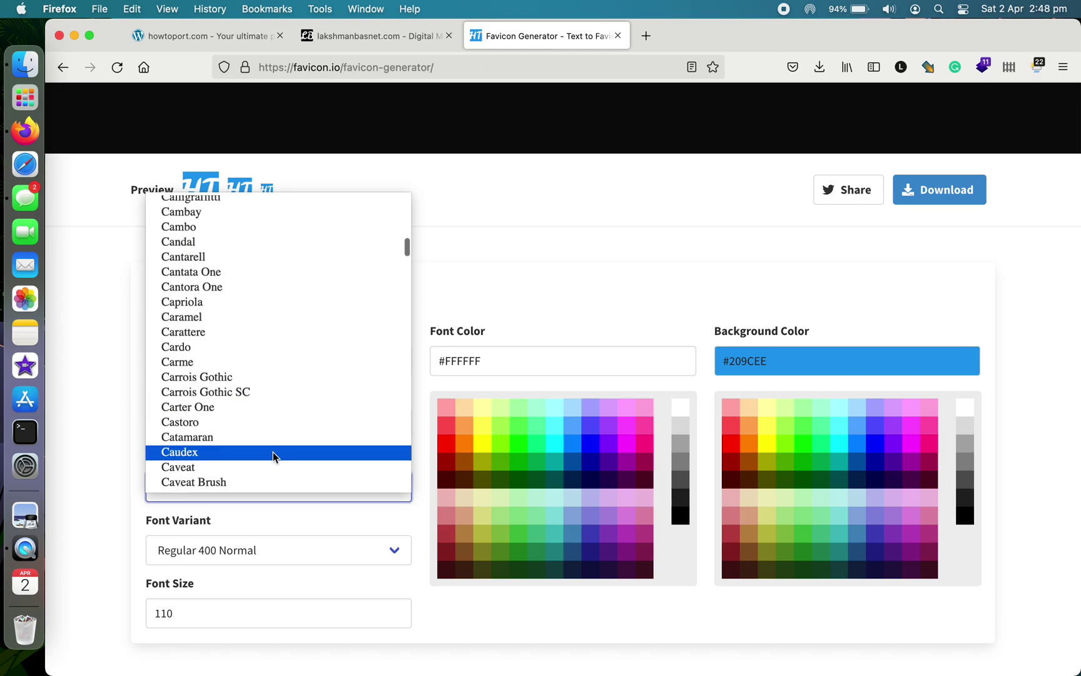
left_click(279, 438)
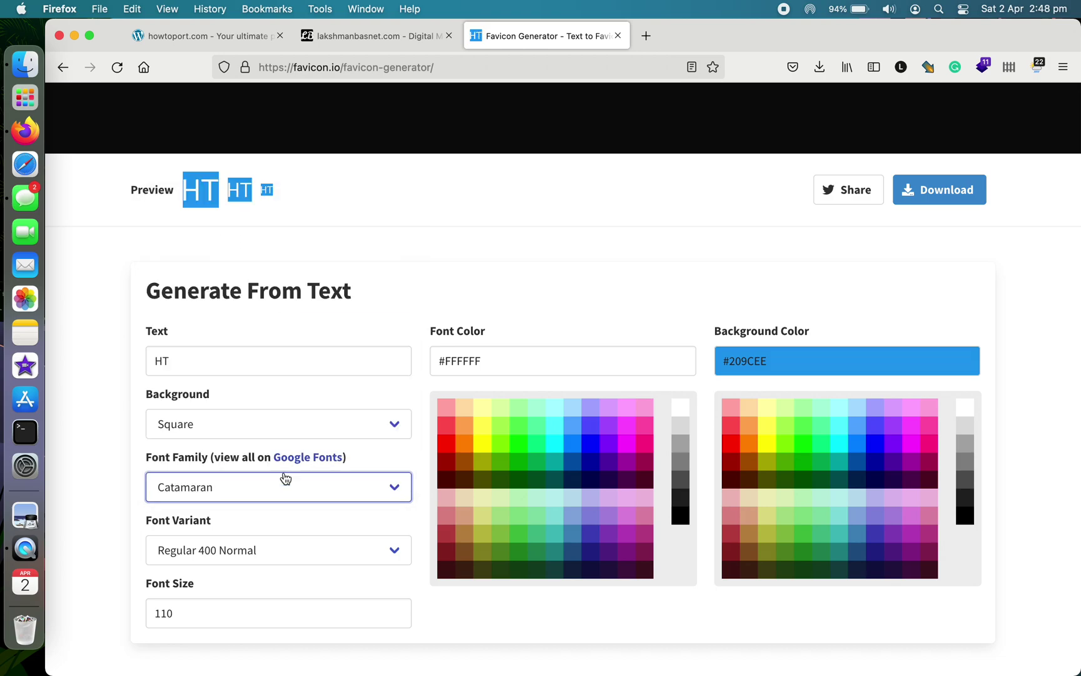
Keep the Regular 400 font variant and select the font size value 110
left_click(289, 553)
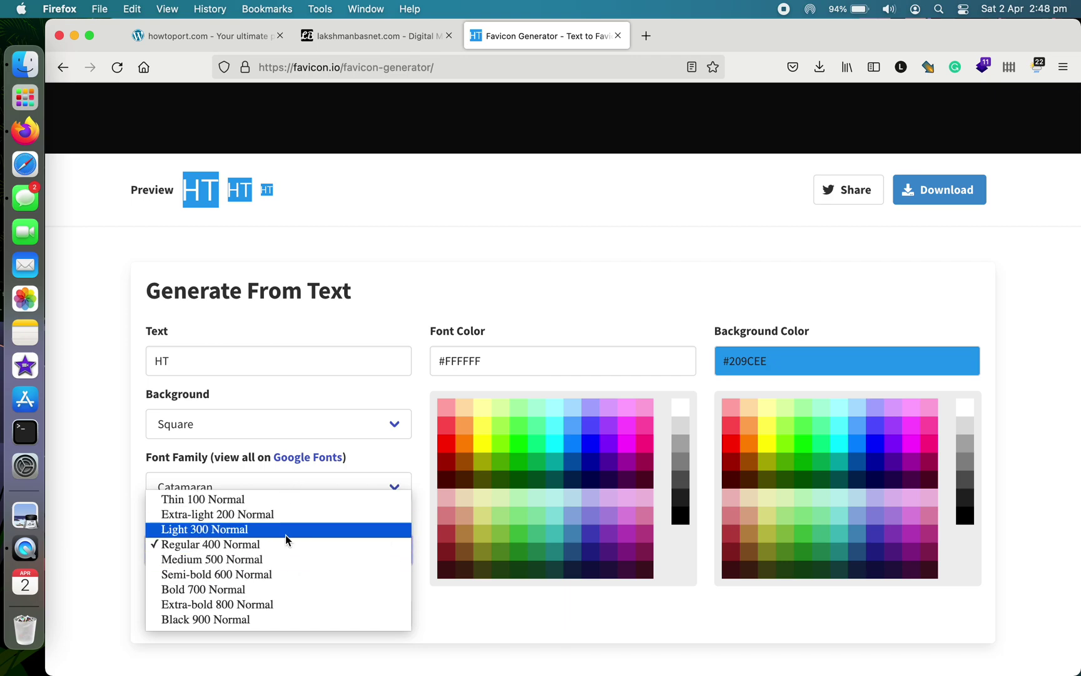
left_click(116, 475)
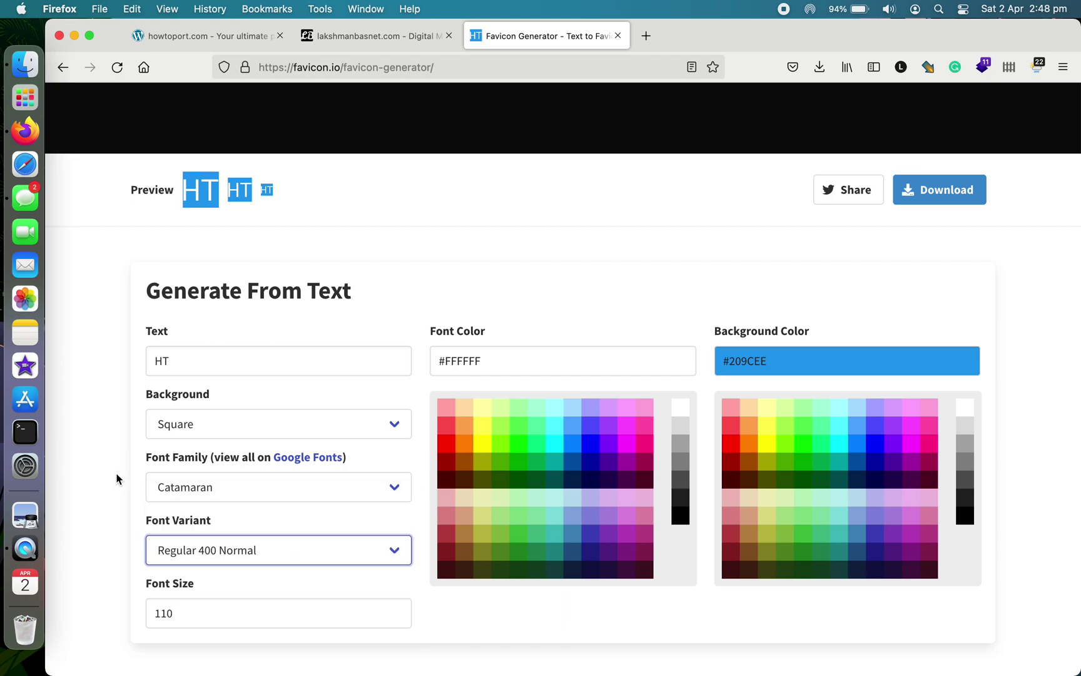
left_click(205, 606)
left_click_drag(206, 607, 133, 603)
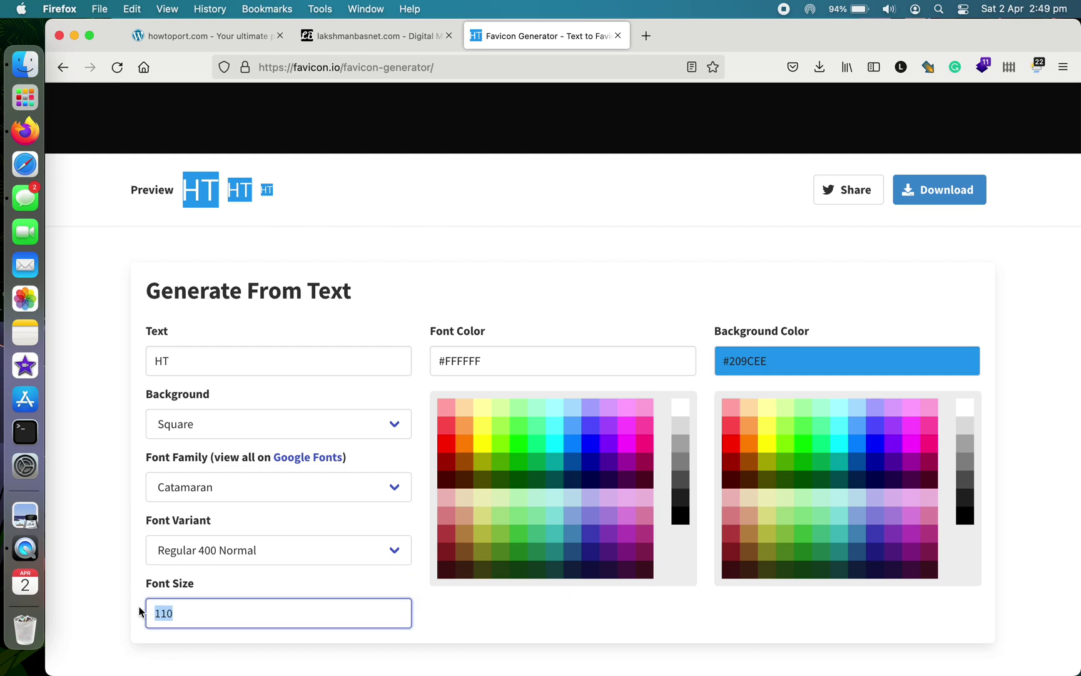
Set the font size to 80 and the background colour to #454545
type("80")
left_click(110, 575)
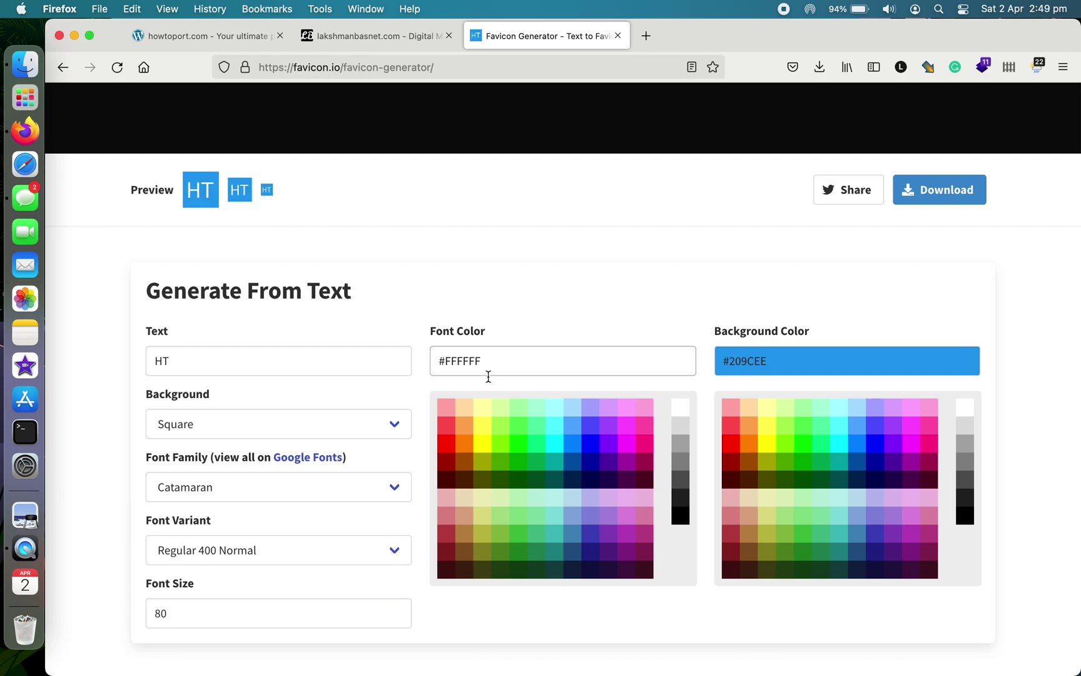
left_click_drag(781, 358, 720, 361)
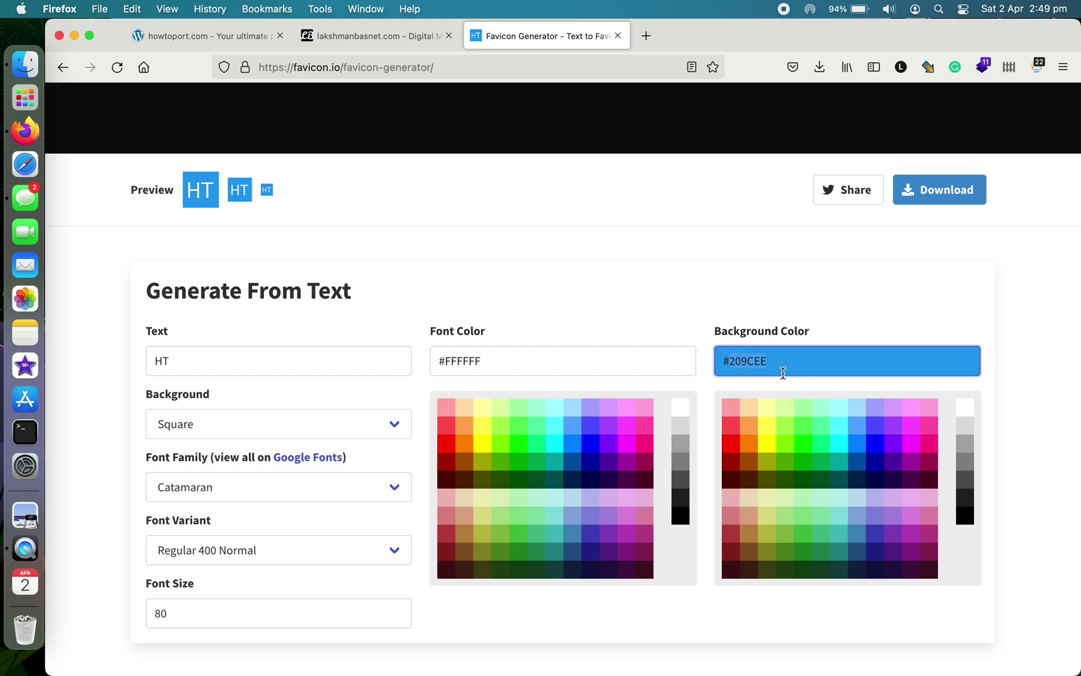
left_click_drag(780, 362, 733, 364)
type("454545")
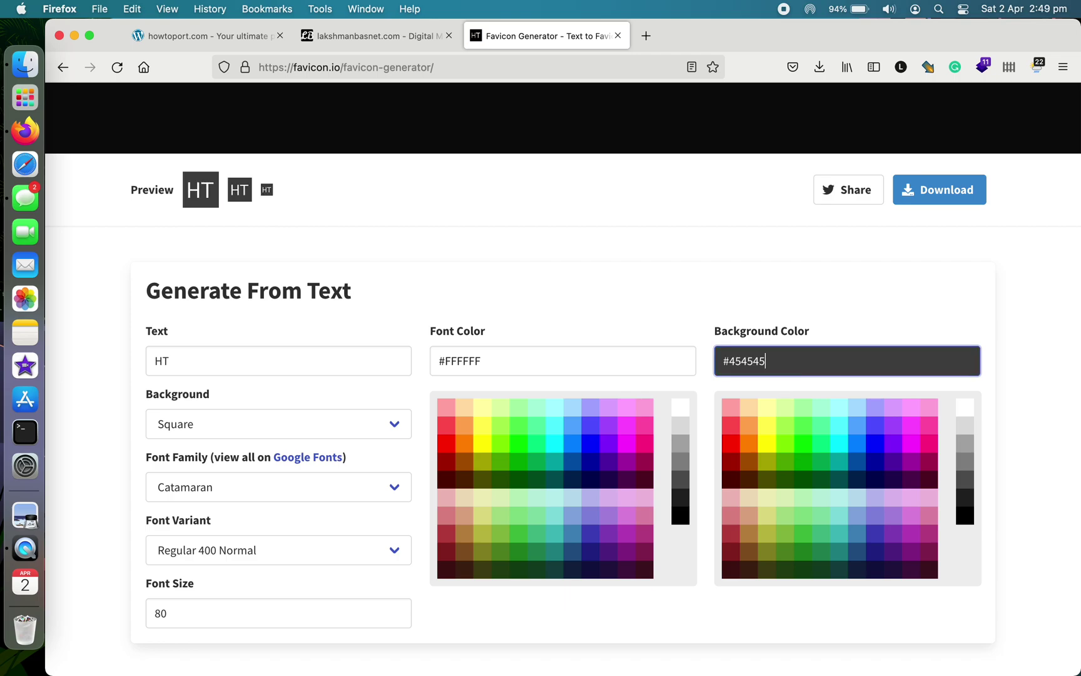
Try dark blue for the HT letters, then set the font colour back to white #FFF
left_click_drag(528, 363, 429, 351)
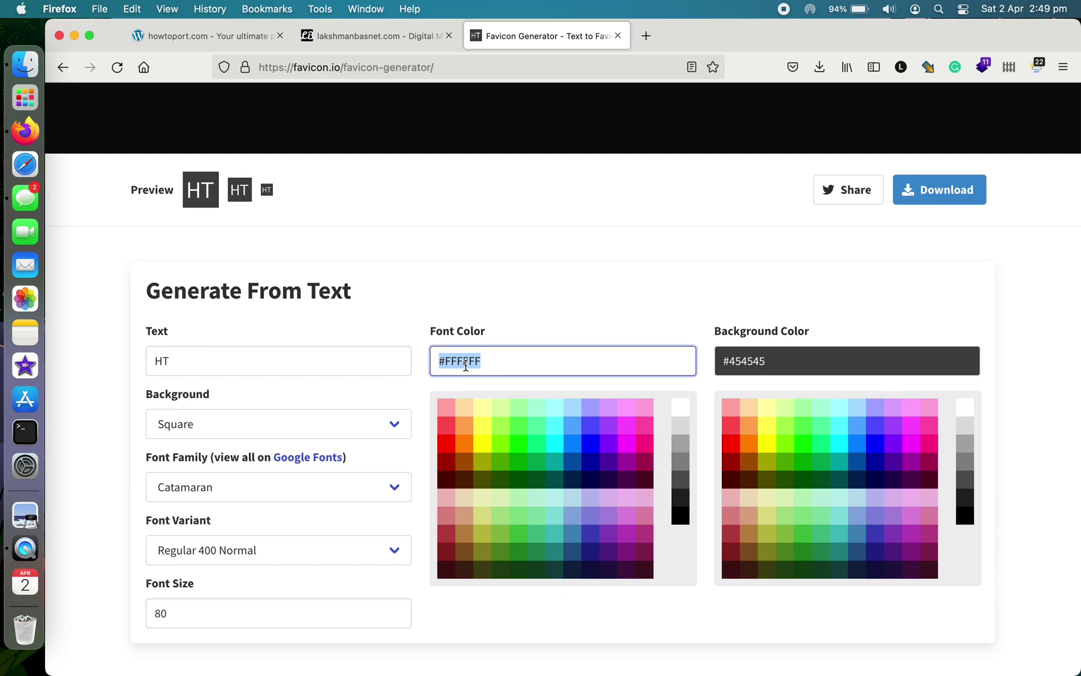
left_click(211, 196)
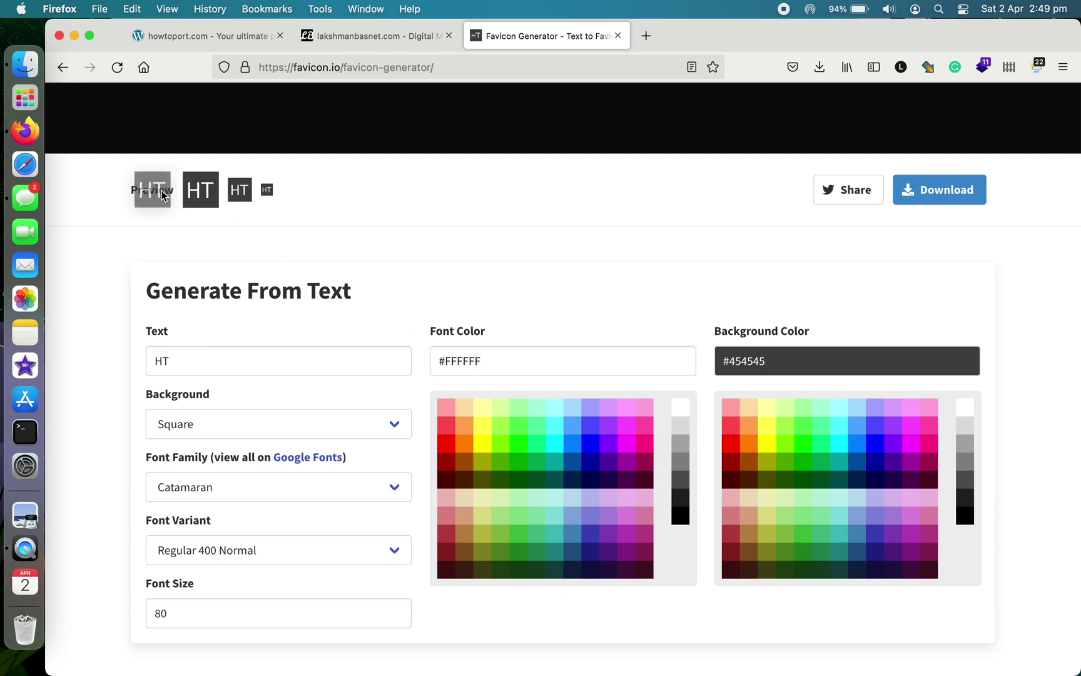
left_click(594, 467)
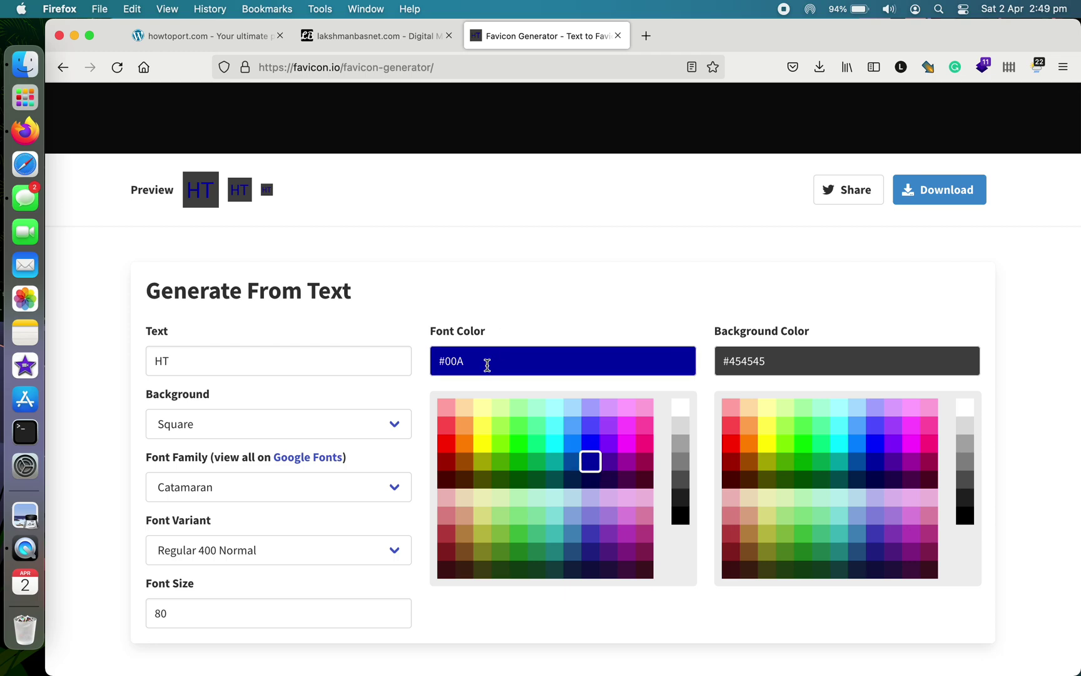
left_click_drag(486, 365, 445, 366)
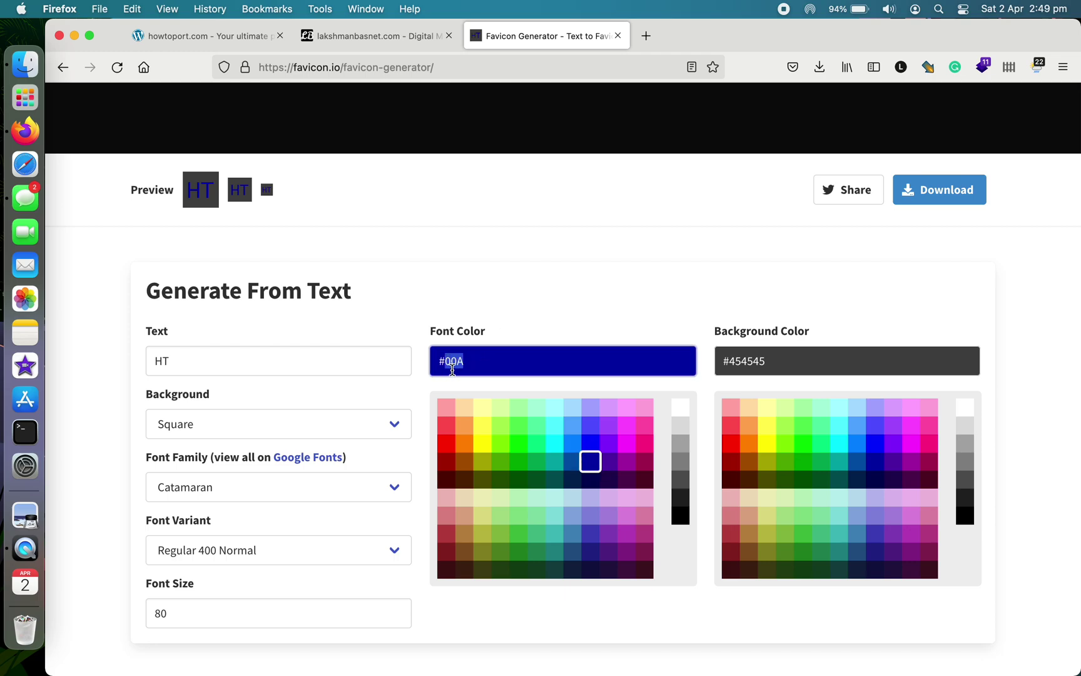
left_click(680, 409)
left_click(592, 312)
scroll(438, 306, "down", 2)
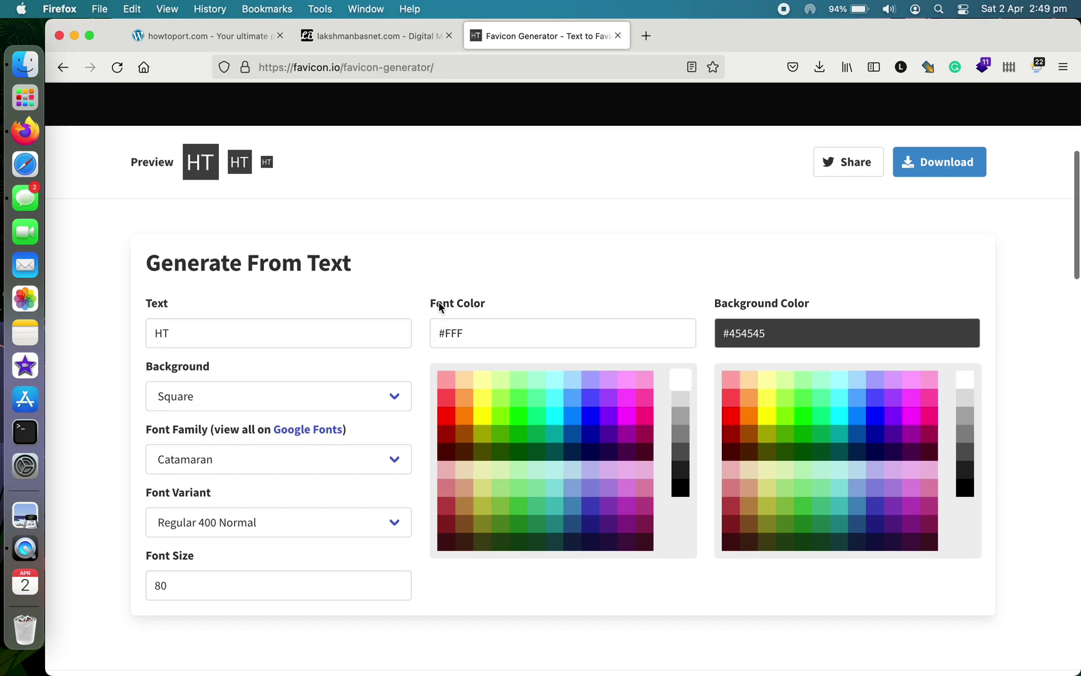
scroll(427, 417, "down", 12)
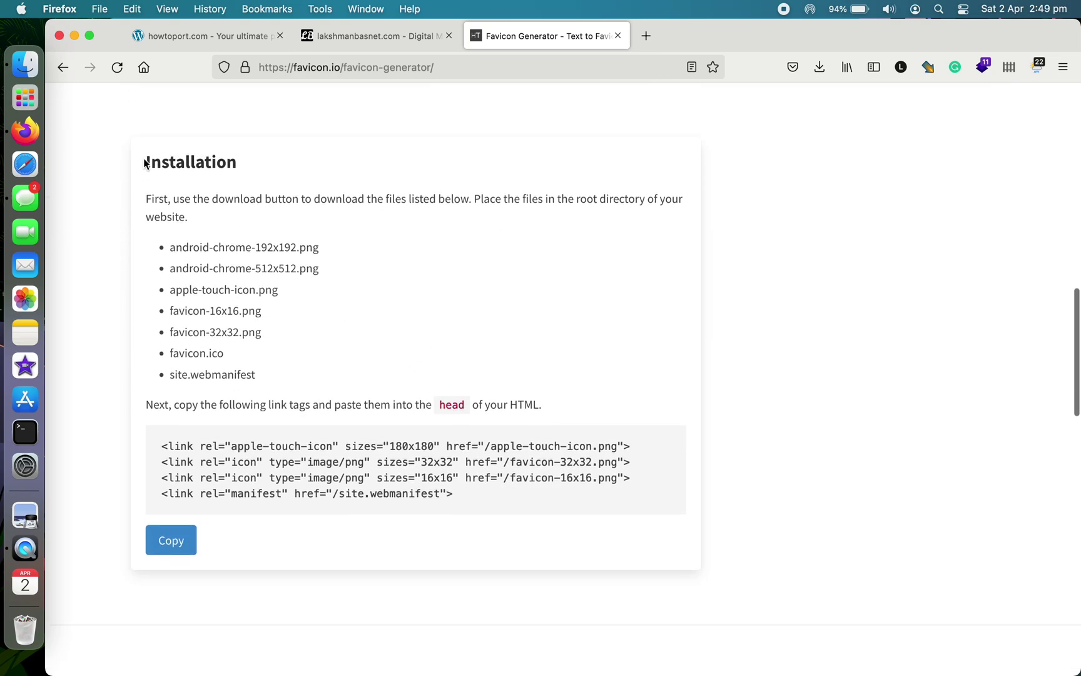
left_click_drag(144, 161, 542, 498)
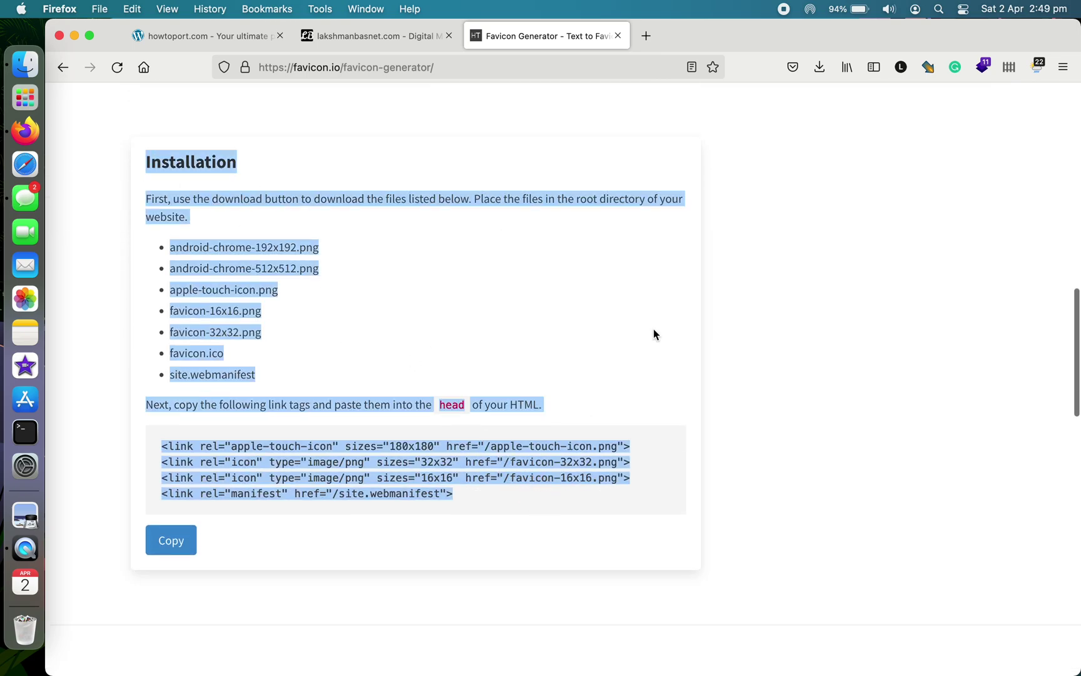
left_click(471, 280)
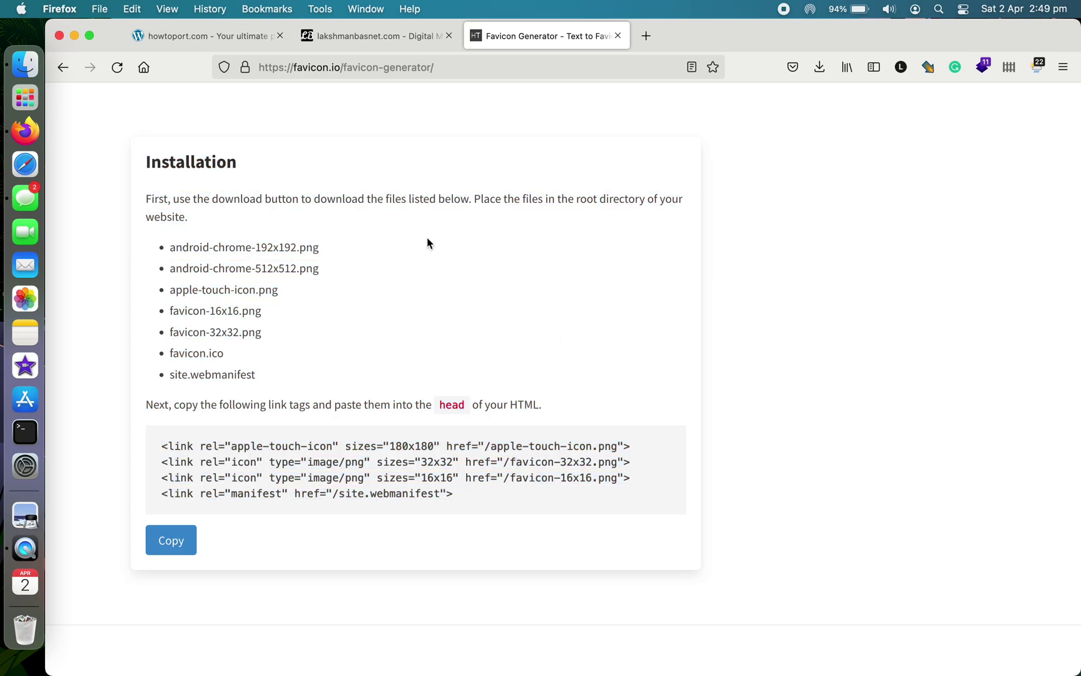
left_click_drag(593, 199, 435, 222)
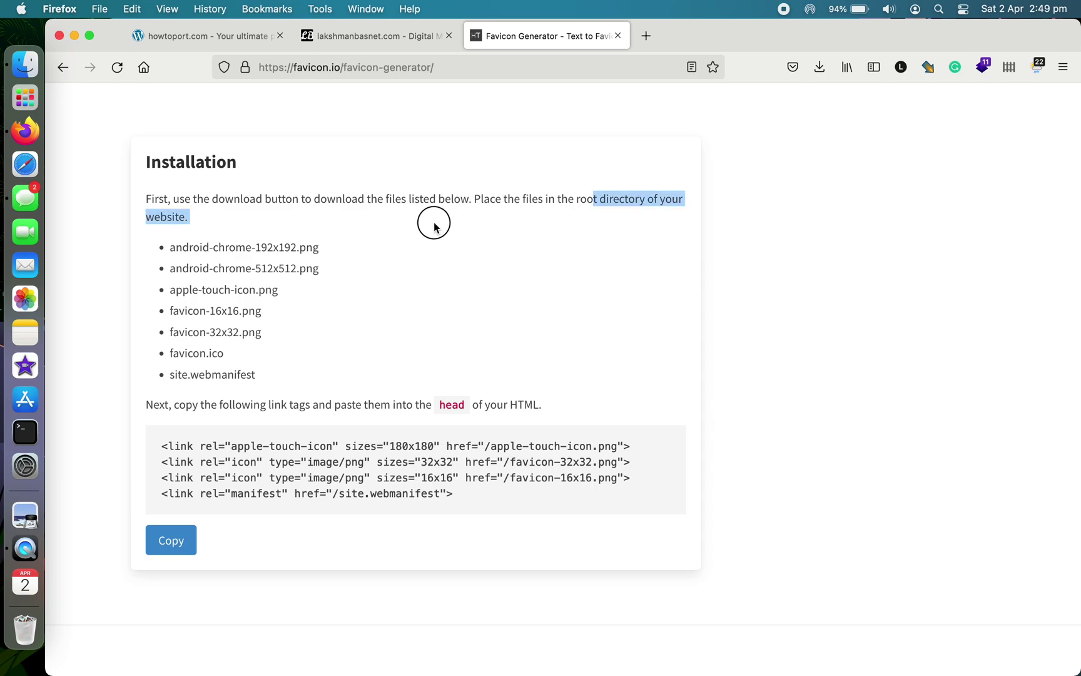
left_click_drag(478, 497, 150, 454)
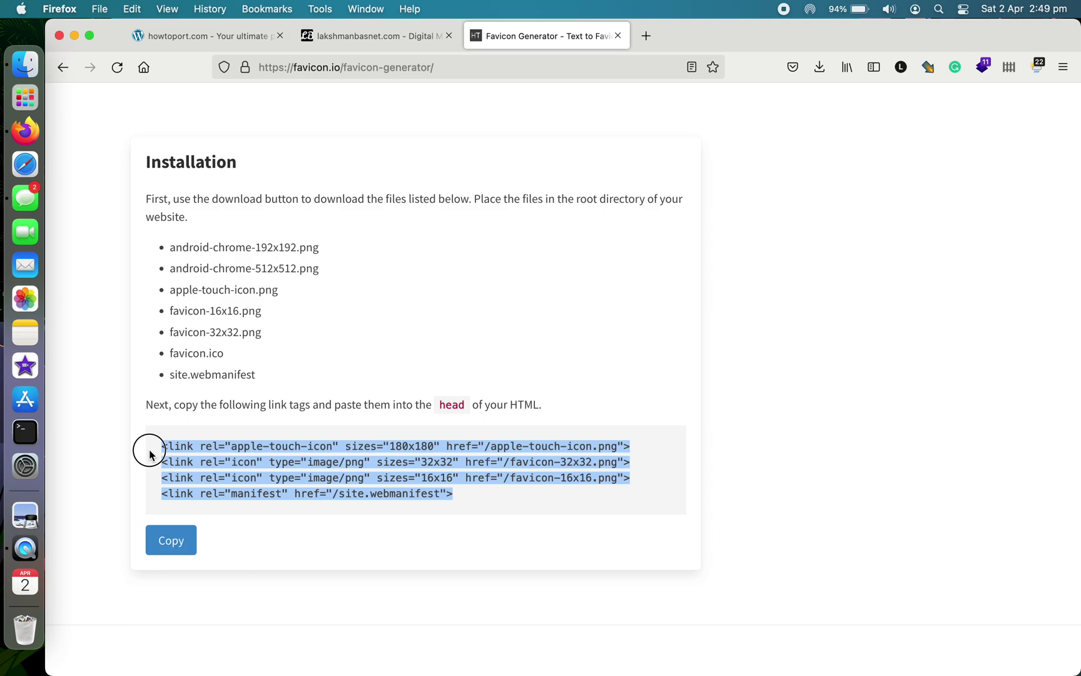
left_click(255, 451)
scroll(820, 296, "up", 15)
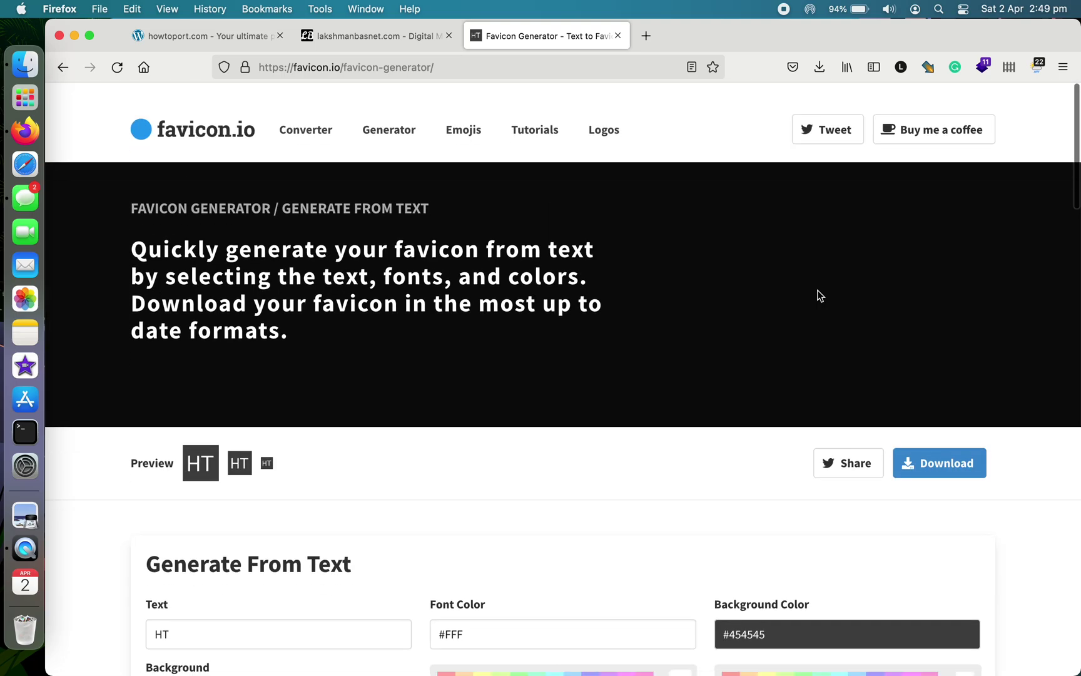
Save favicon_io.zip to the Desktop, open it from downloads, and open the unpacked favicon_io folder
left_click(936, 463)
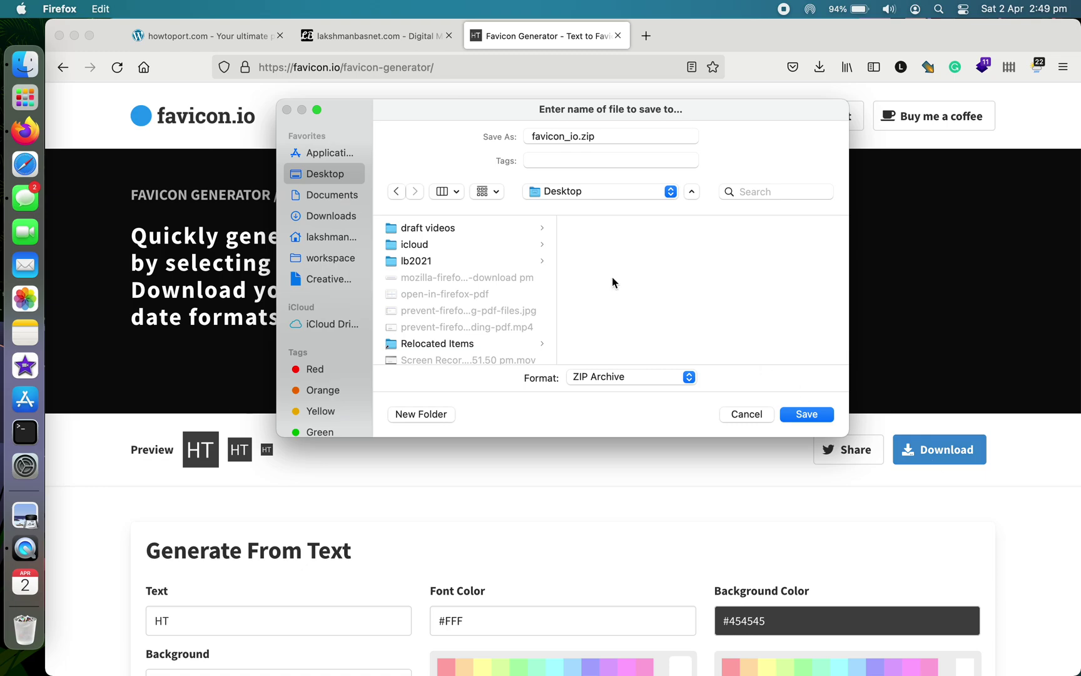
left_click(824, 413)
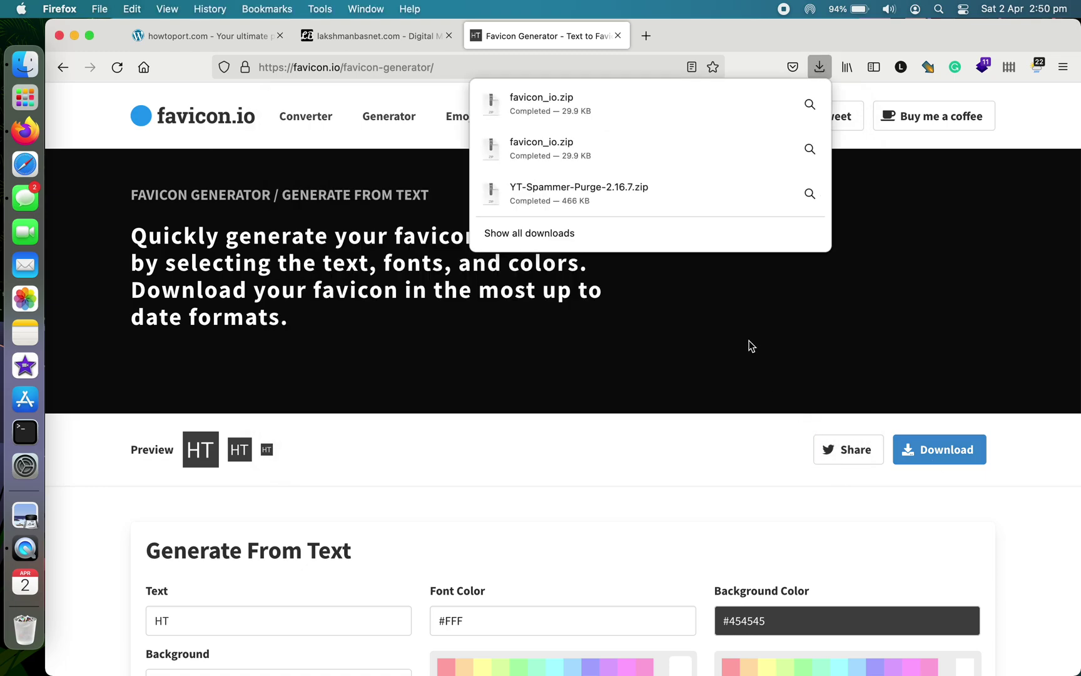
left_click(660, 110)
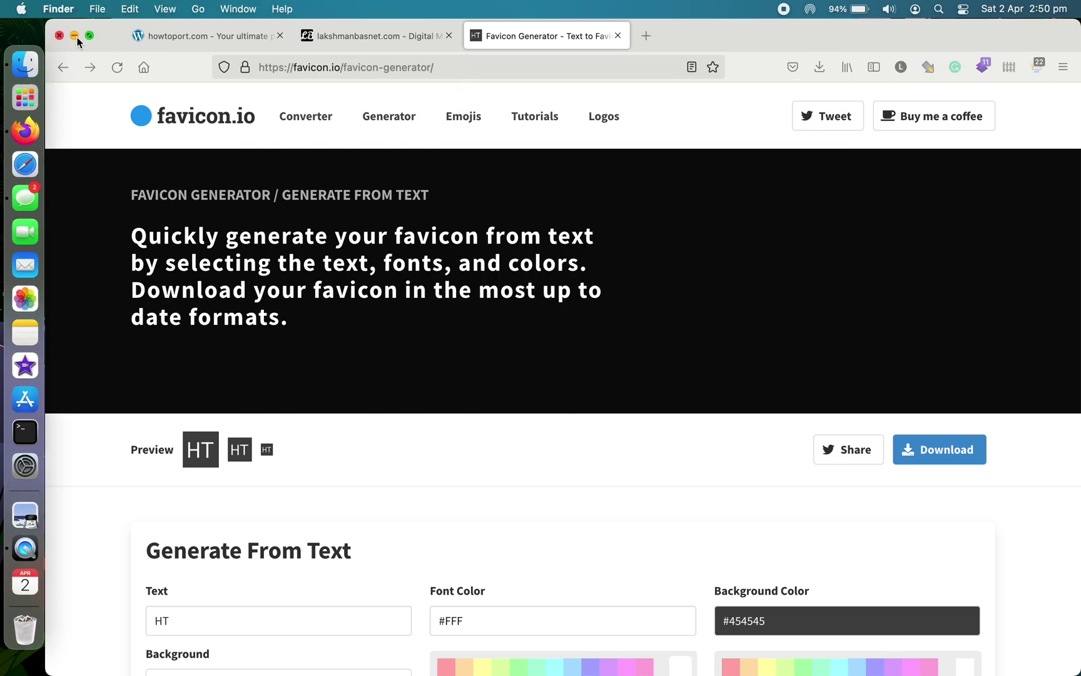
scroll(490, 355, "down", 15)
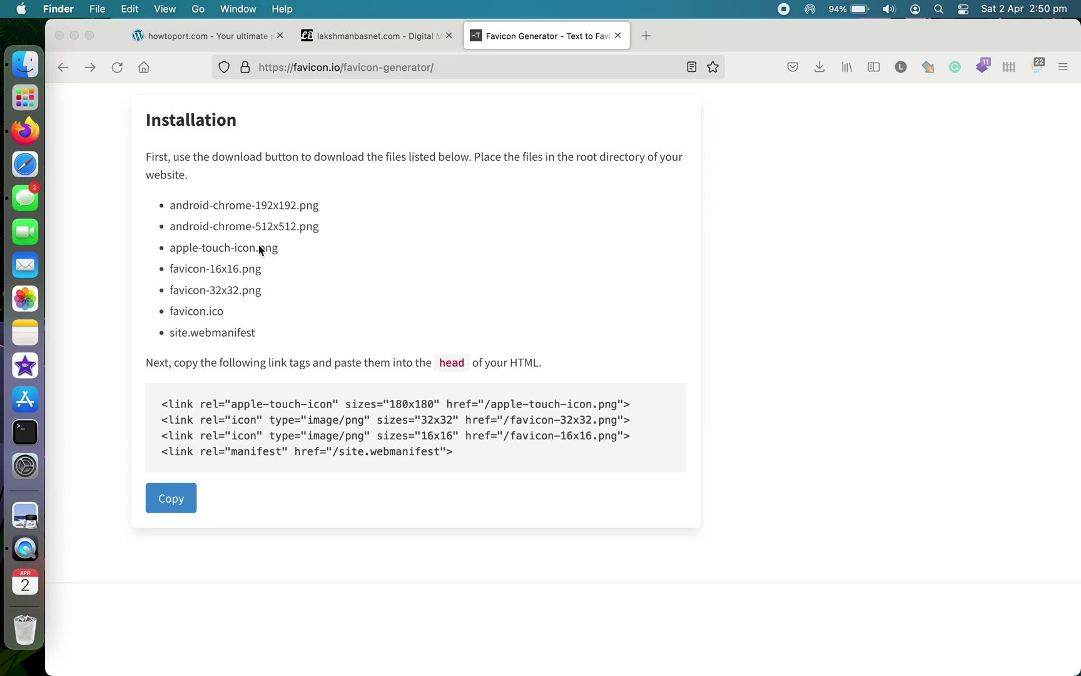
left_click(251, 231)
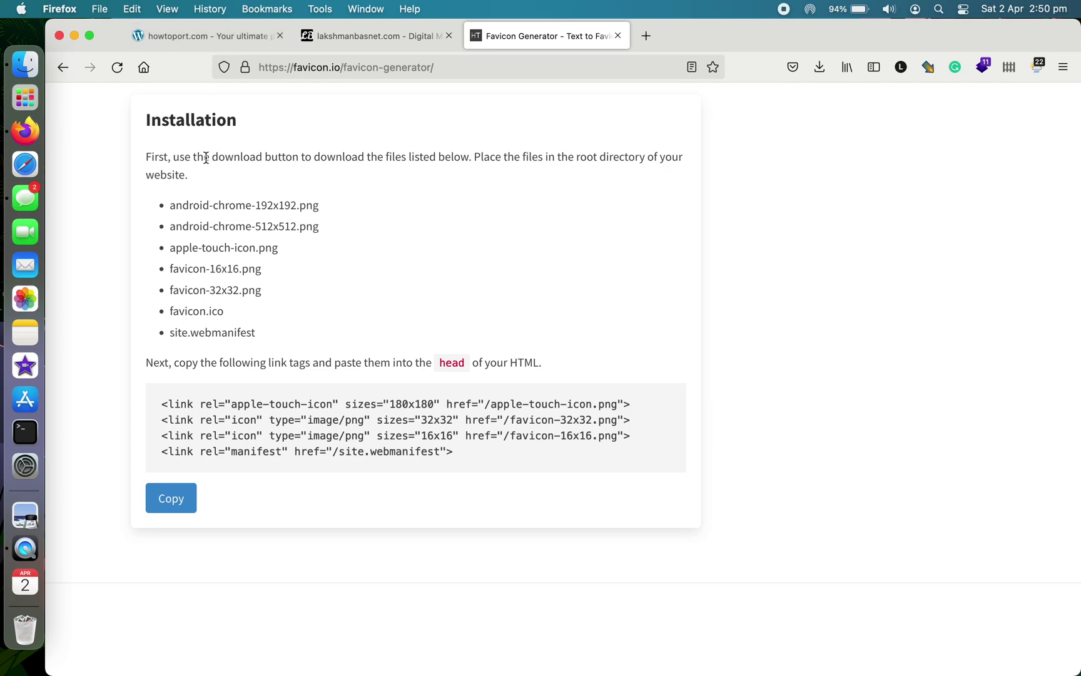
left_click(74, 36)
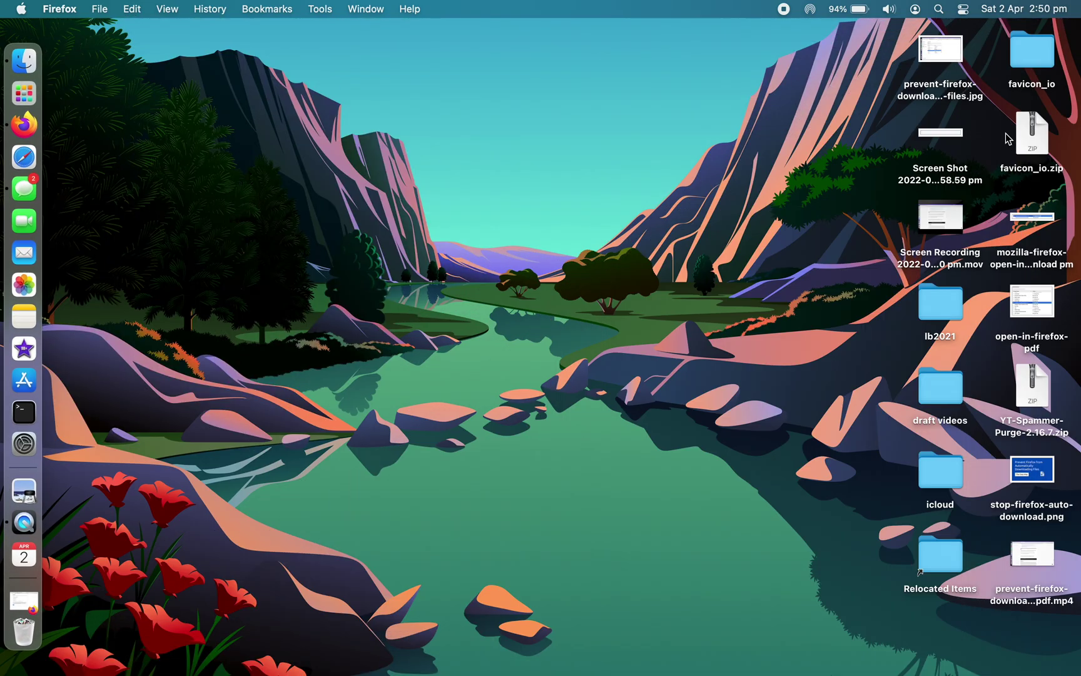
double_click(1020, 66)
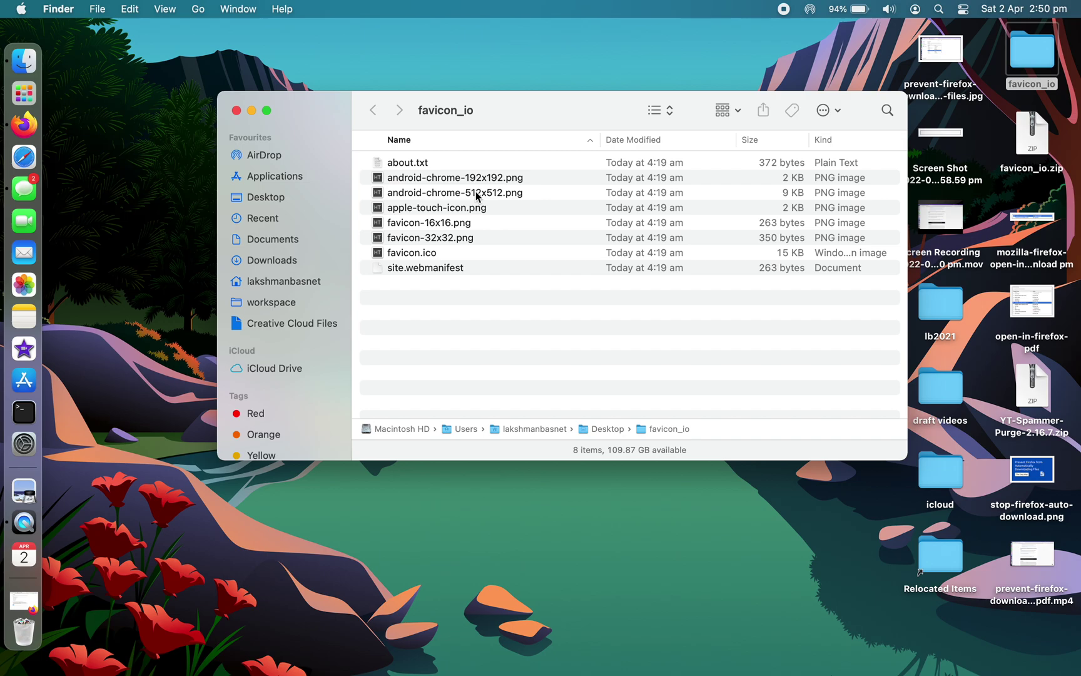
Select the five HT PNG icons in favicon_io and open them in Preview
left_click(364, 178)
mouse_move(362, 180)
left_mouse_down()
mouse_move(471, 248)
mouse_move(362, 203)
left_mouse_up()
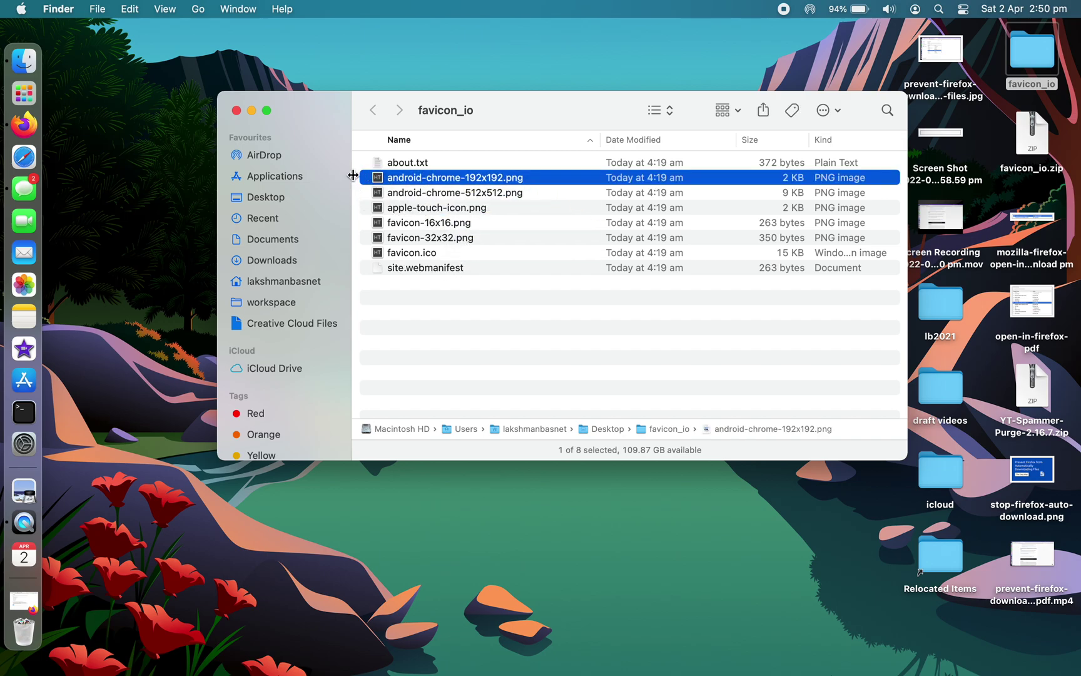
left_click(357, 180)
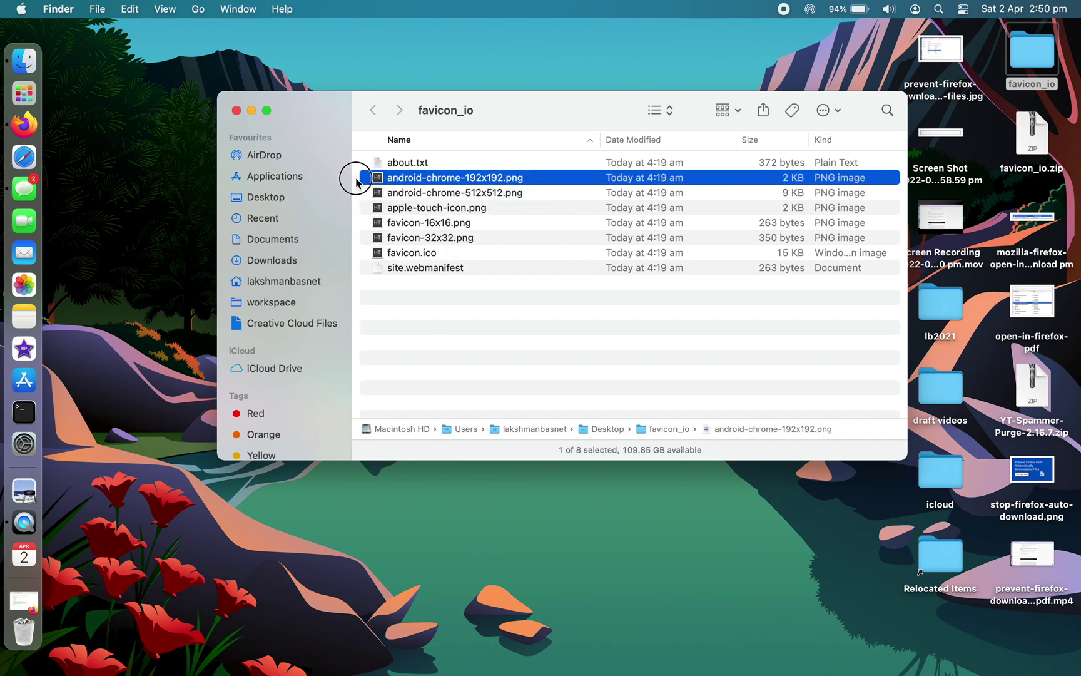
left_click(389, 197, "shift")
left_click(400, 207, "shift")
left_click(403, 222, "shift")
left_click(404, 238, "shift")
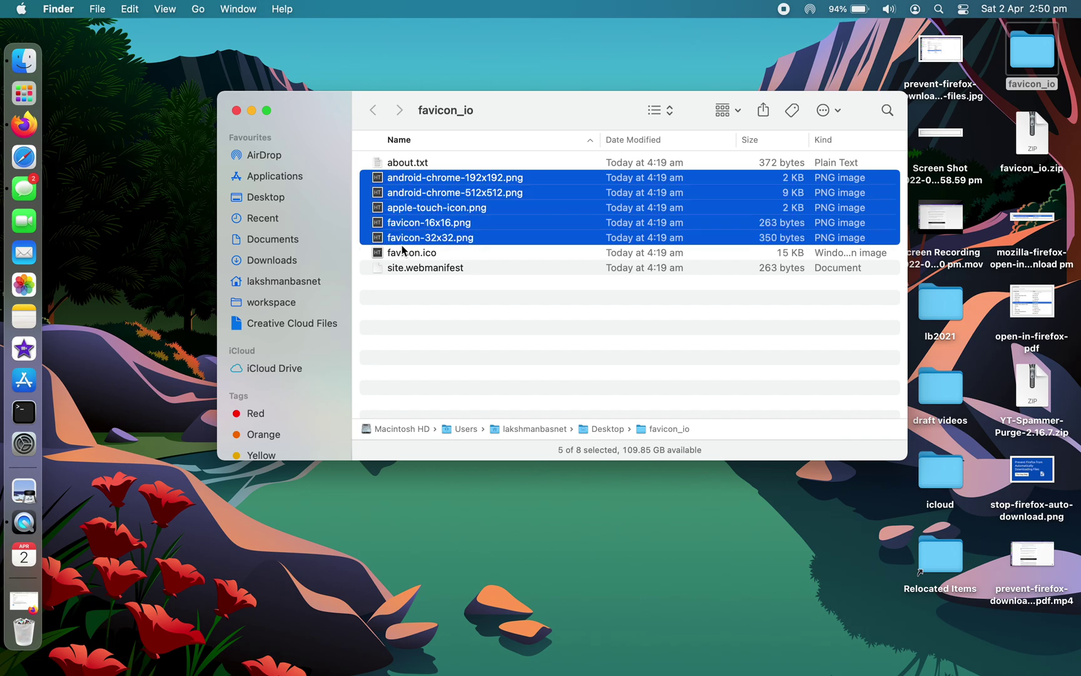
right_click(416, 209)
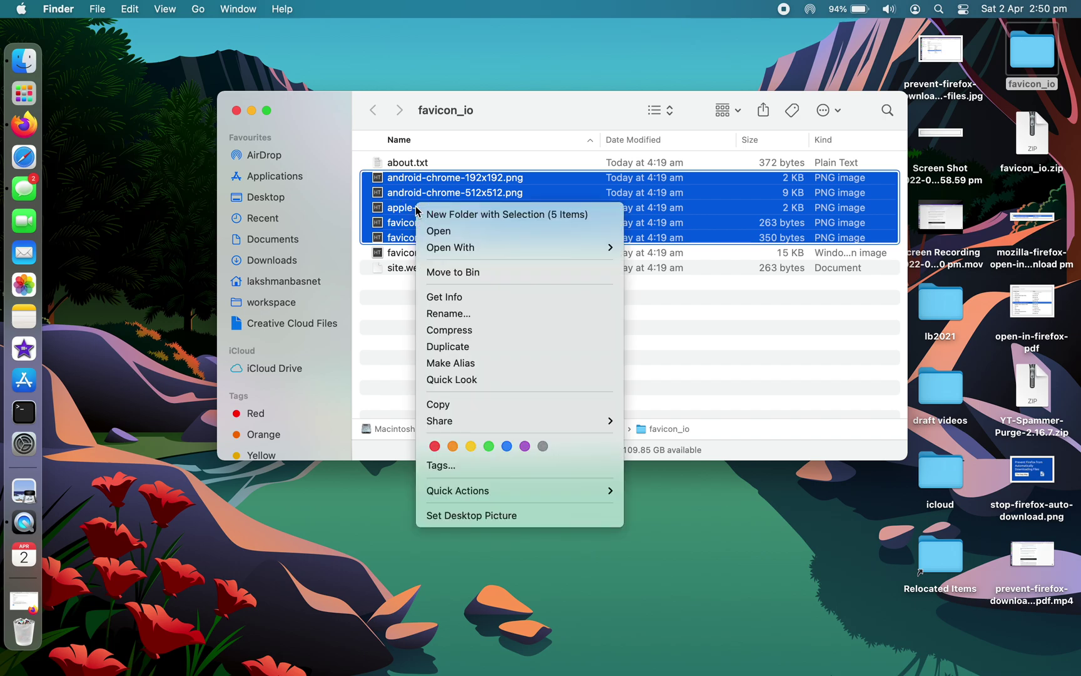
left_click(442, 232)
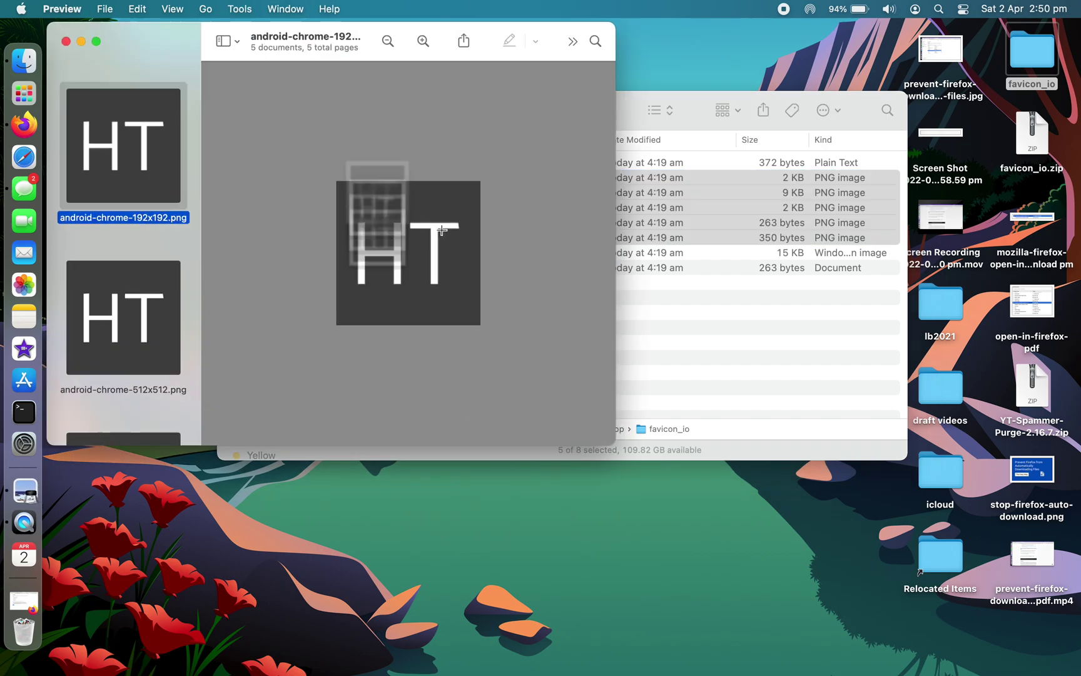
View the 512x512, apple-touch-icon and favicon-32x32 images, then close Preview
left_click(132, 305)
scroll(137, 294, "down", 3)
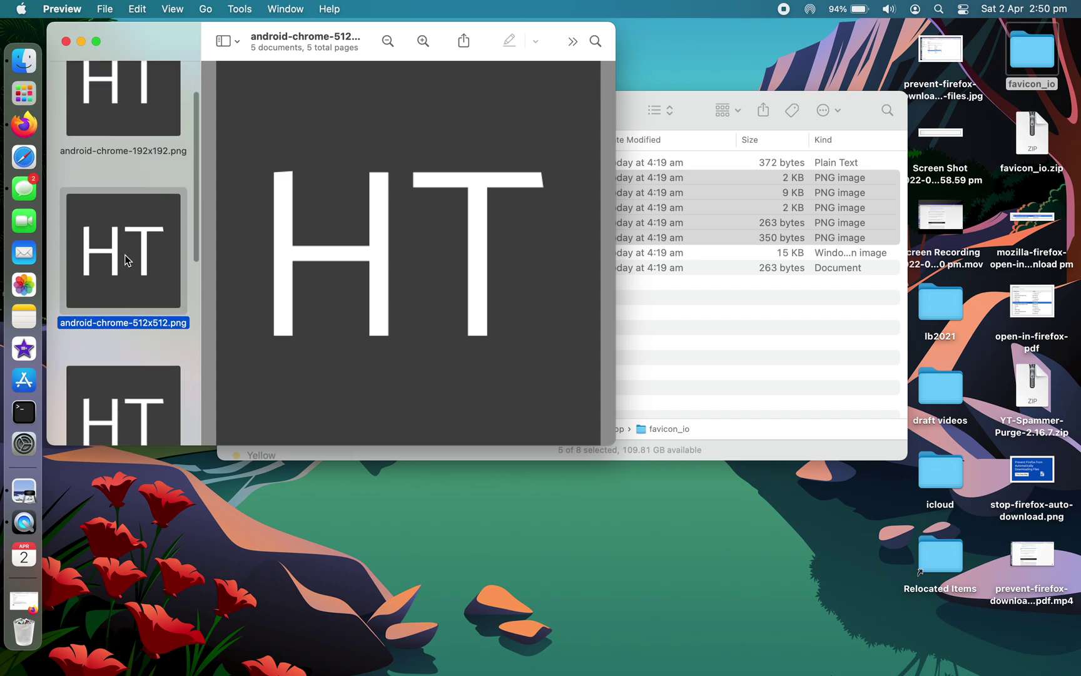
left_click(125, 314)
scroll(125, 319, "down", 8)
left_click(125, 321)
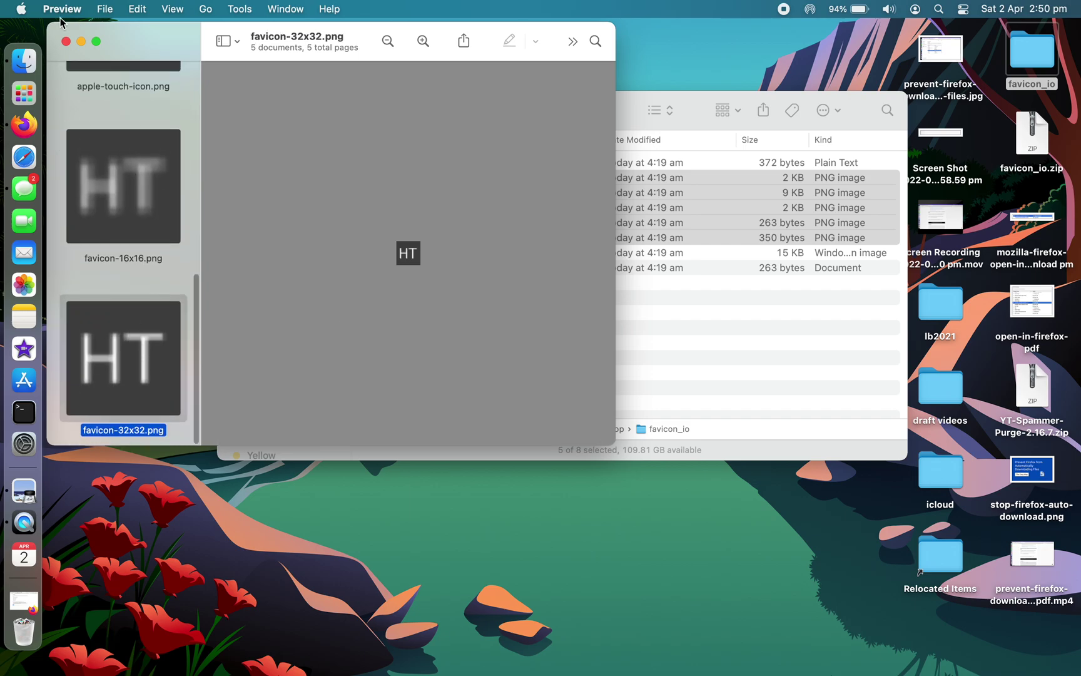
left_click(66, 41)
Replace the name android-chrome-512x512 with howtoport-logo, keeping the .png extension
left_click(455, 311)
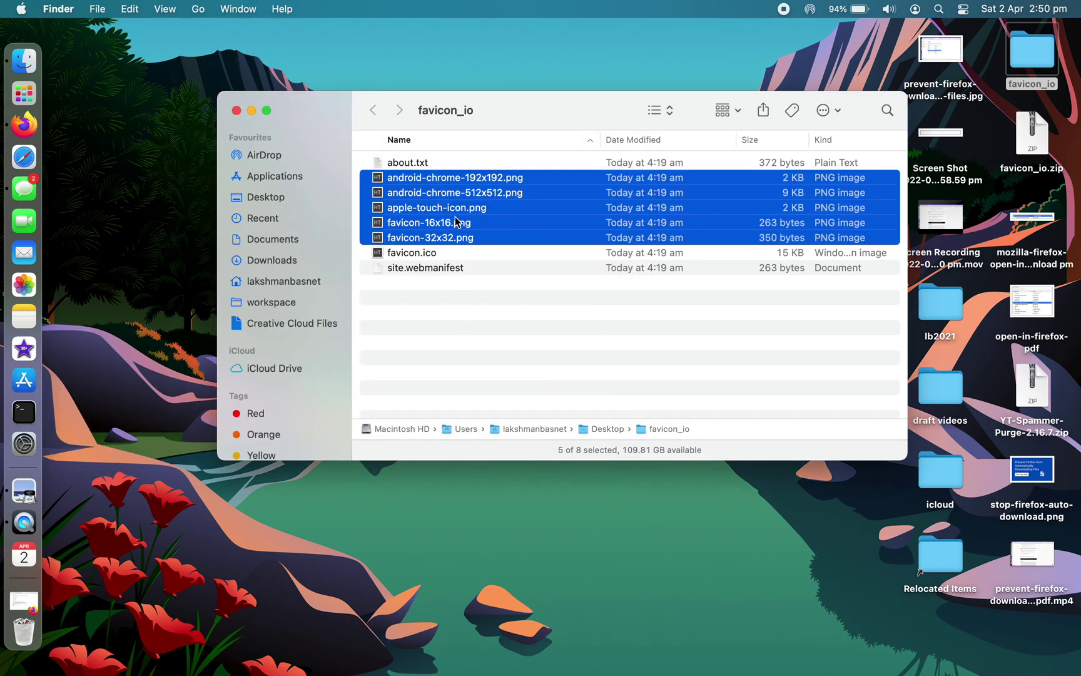
left_click(462, 192)
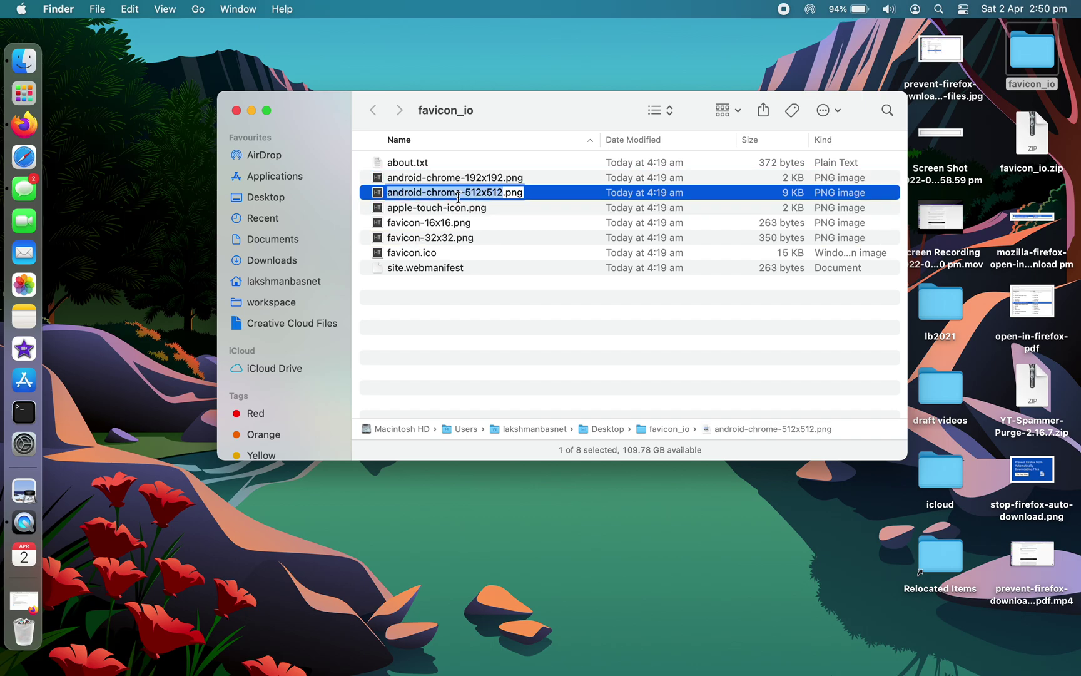
left_click(507, 193)
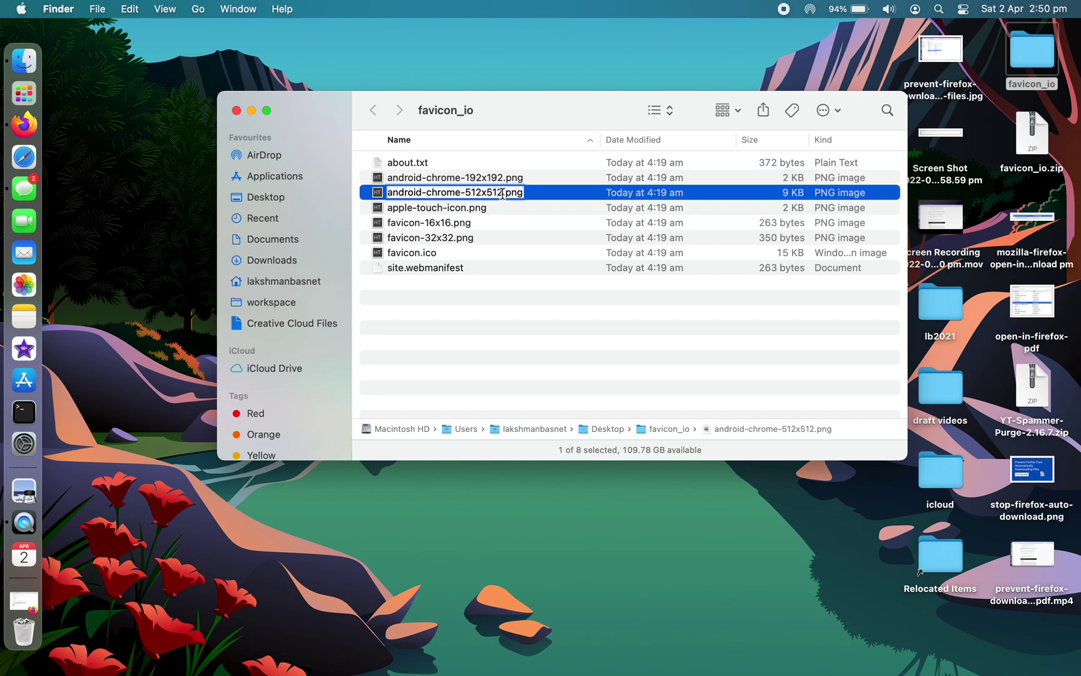
left_click_drag(502, 193, 381, 177)
key("BackSpace")
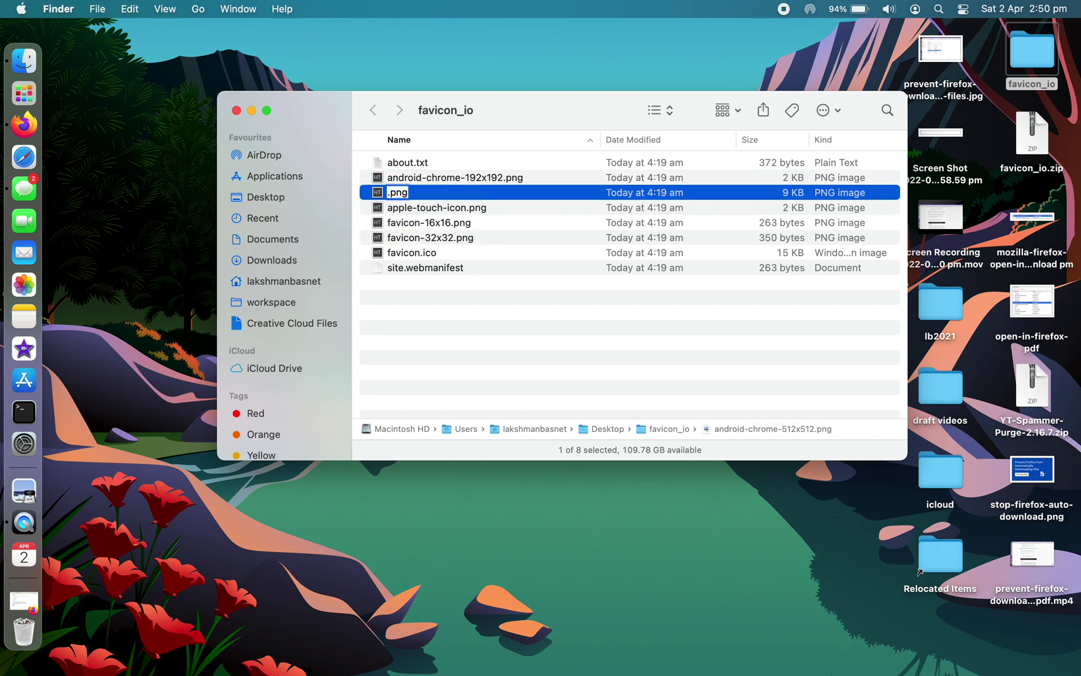
type("howtoport")
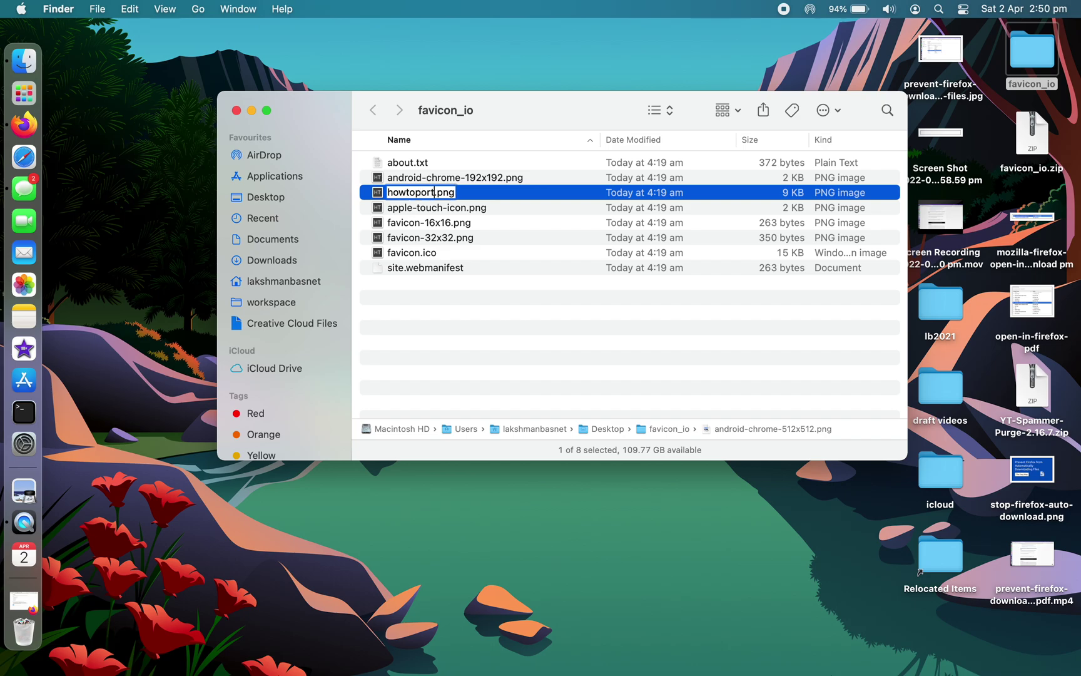
type("-logo")
key("Return")
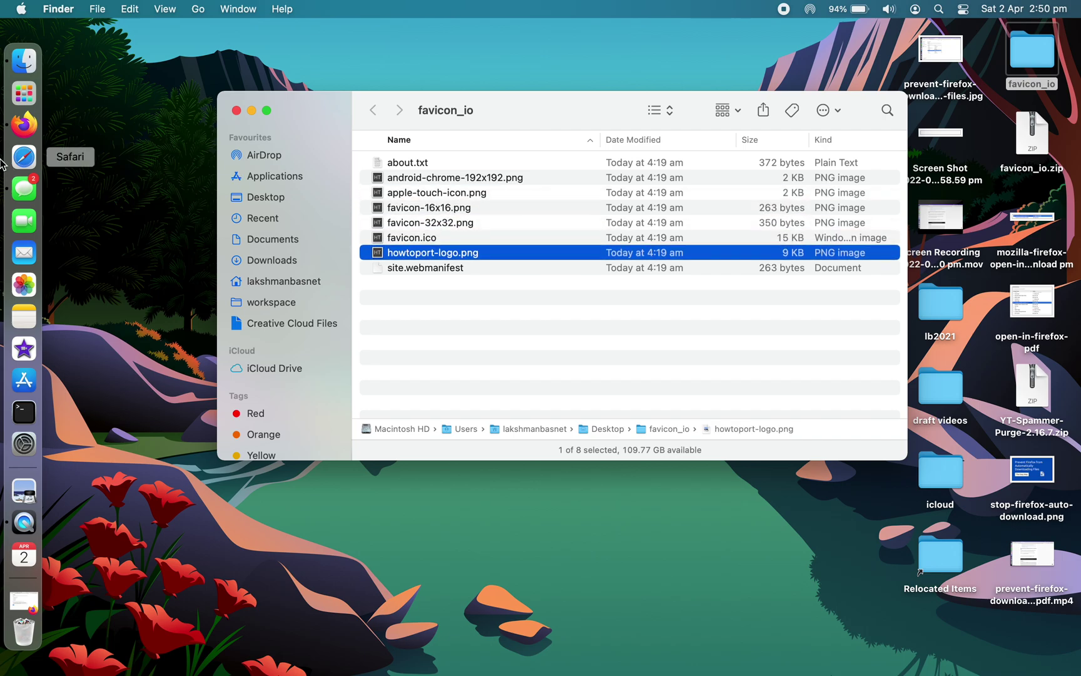
Open the howtoport.com Customiser in Firefox and go to Site Identity
left_click(24, 125)
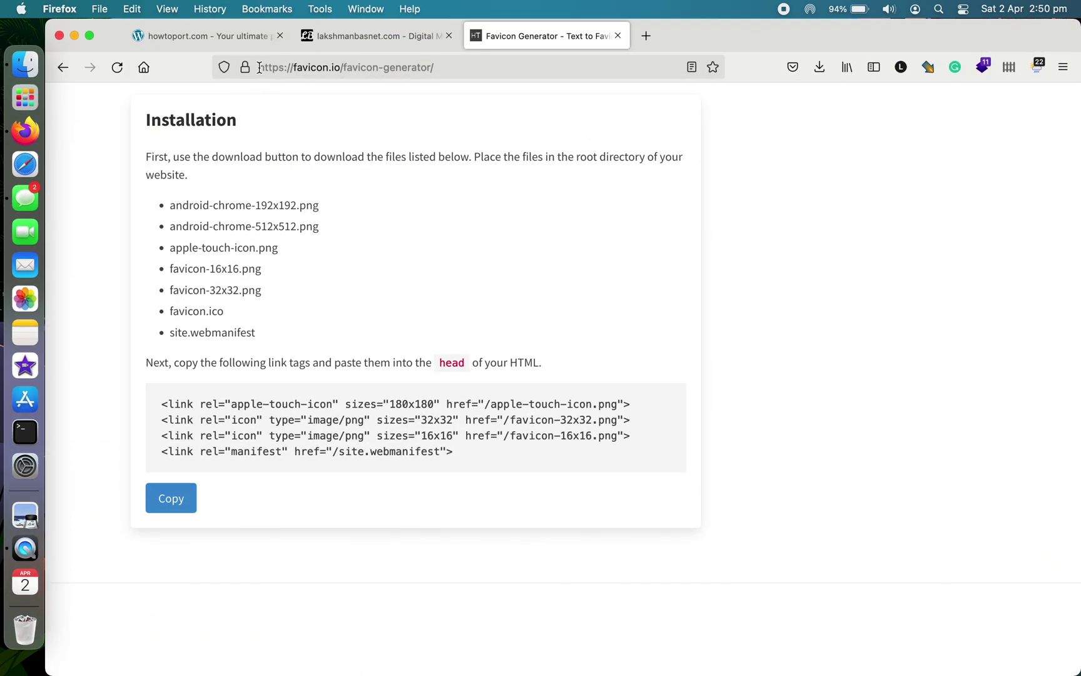
left_click(212, 47)
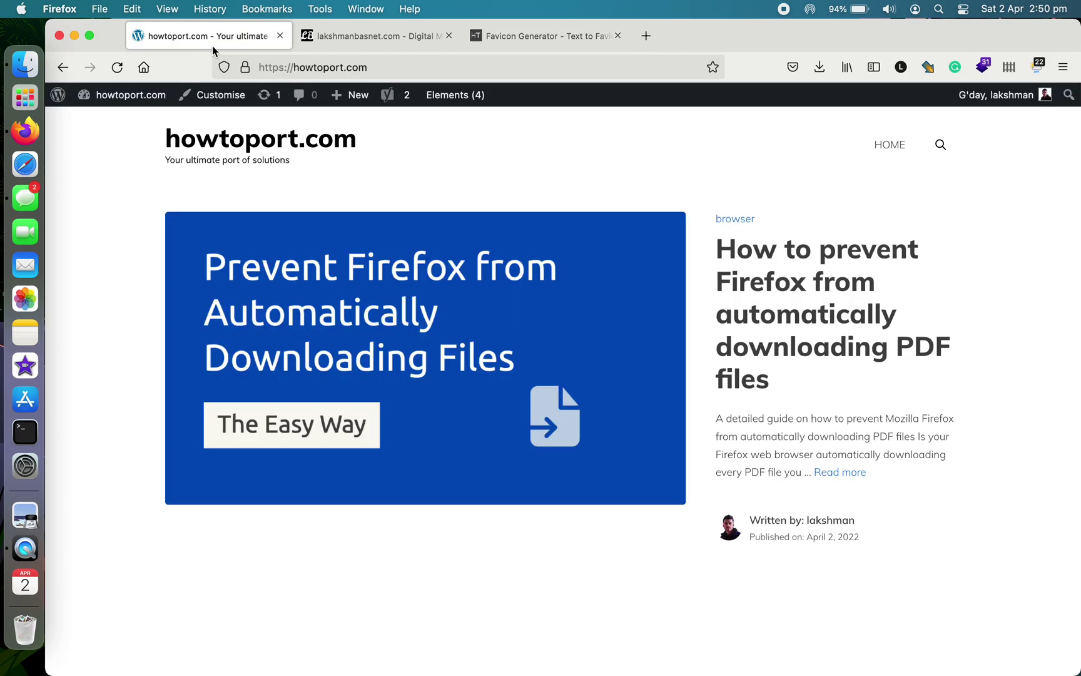
left_click(232, 94)
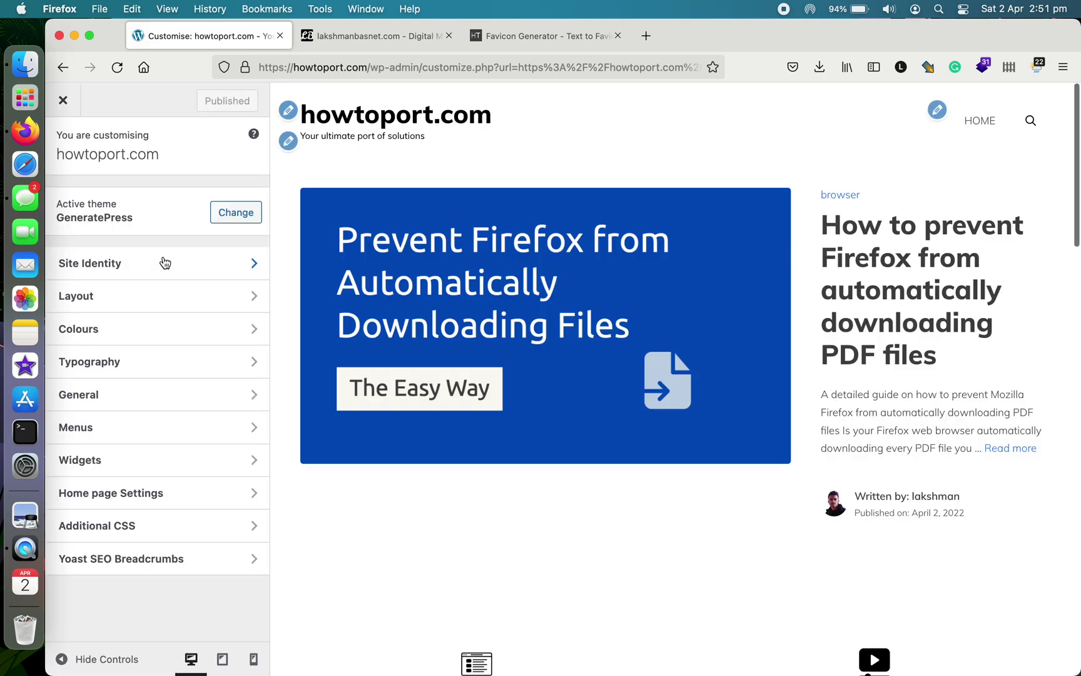
left_click(165, 262)
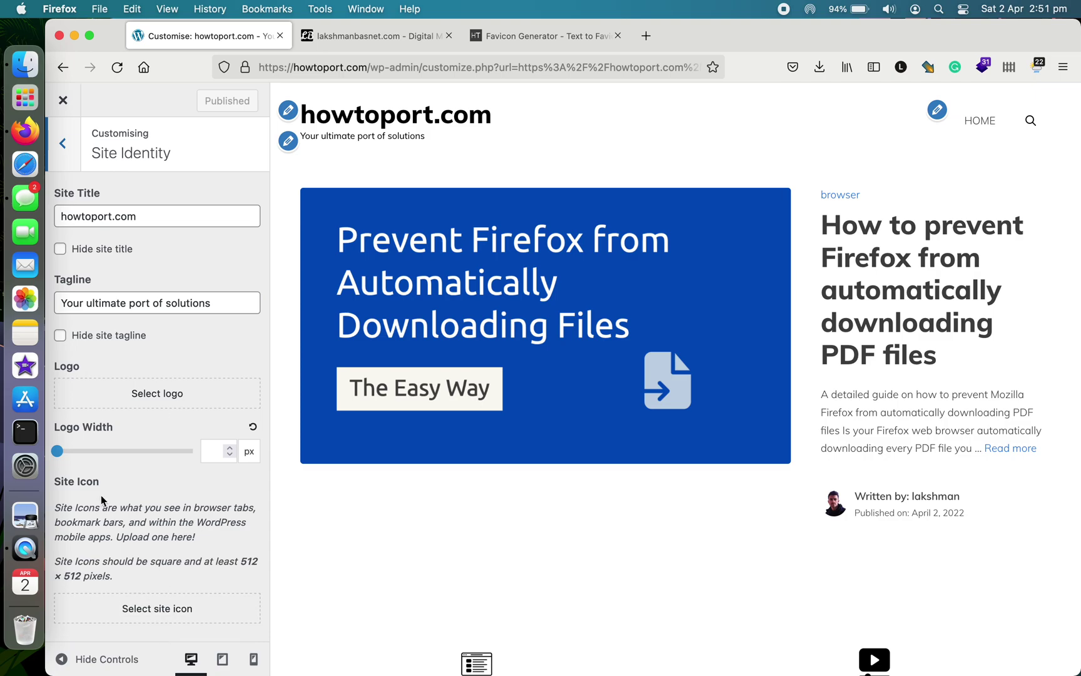
Read the Site Icon description and its 512 × 512 pixel size requirement
left_click_drag(57, 479, 201, 543)
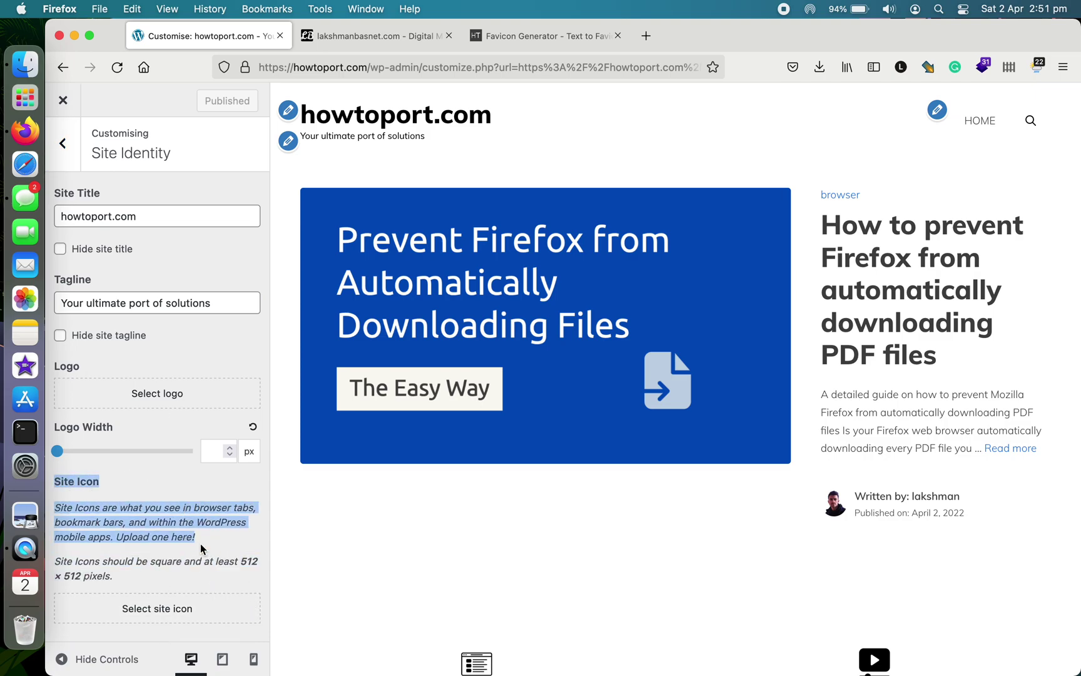
left_click(200, 543)
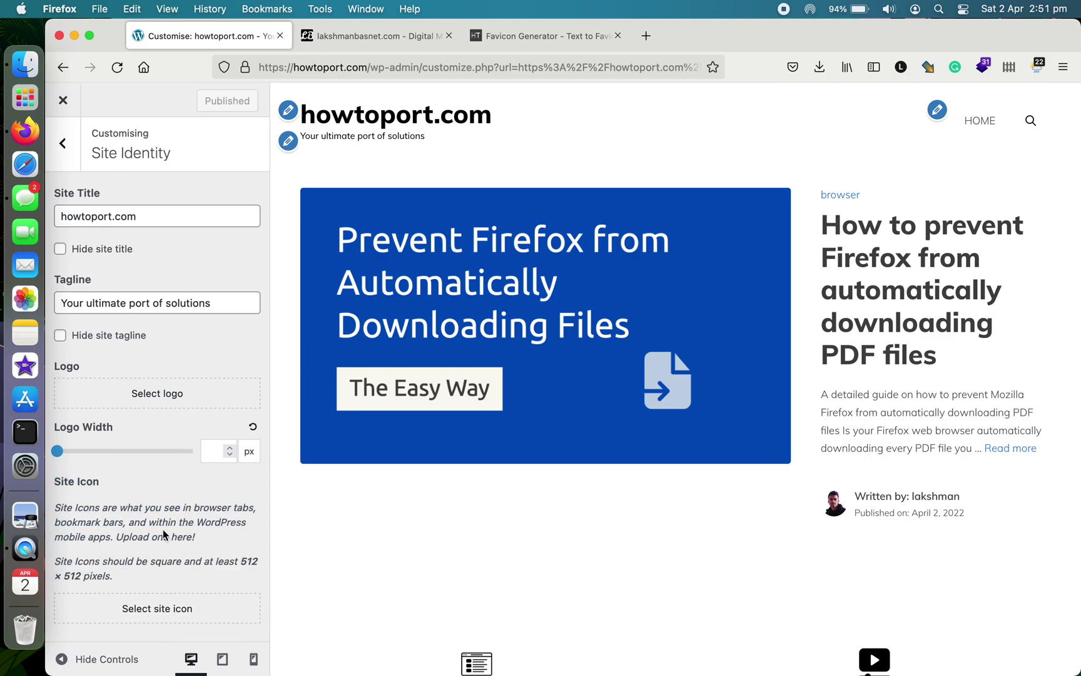
triple_click(256, 559)
left_click(248, 576)
Upload howtoport-logo.png from the favicon_io folder through the site icon's Upload files picker
left_click(225, 599)
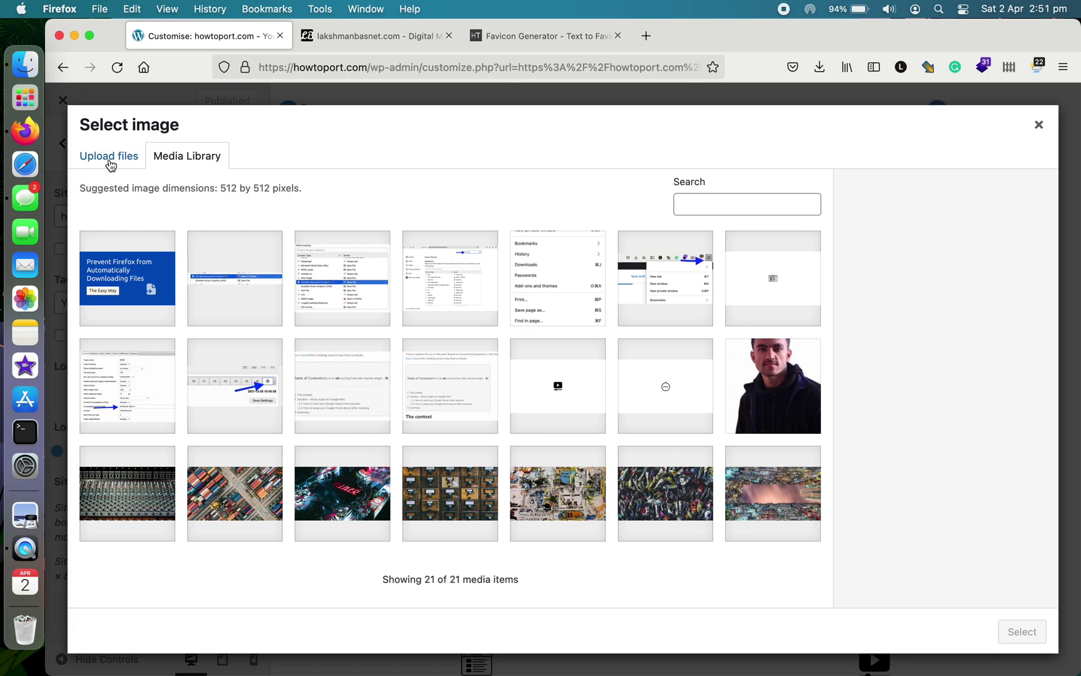
left_click(108, 157)
left_click(566, 394)
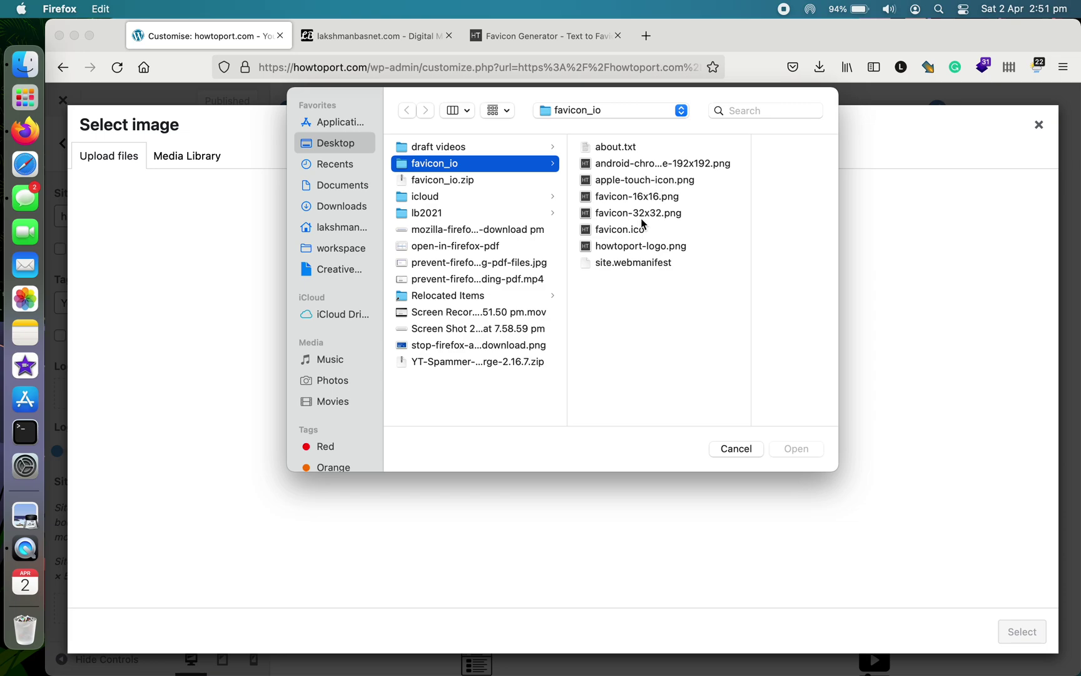
left_click(643, 246)
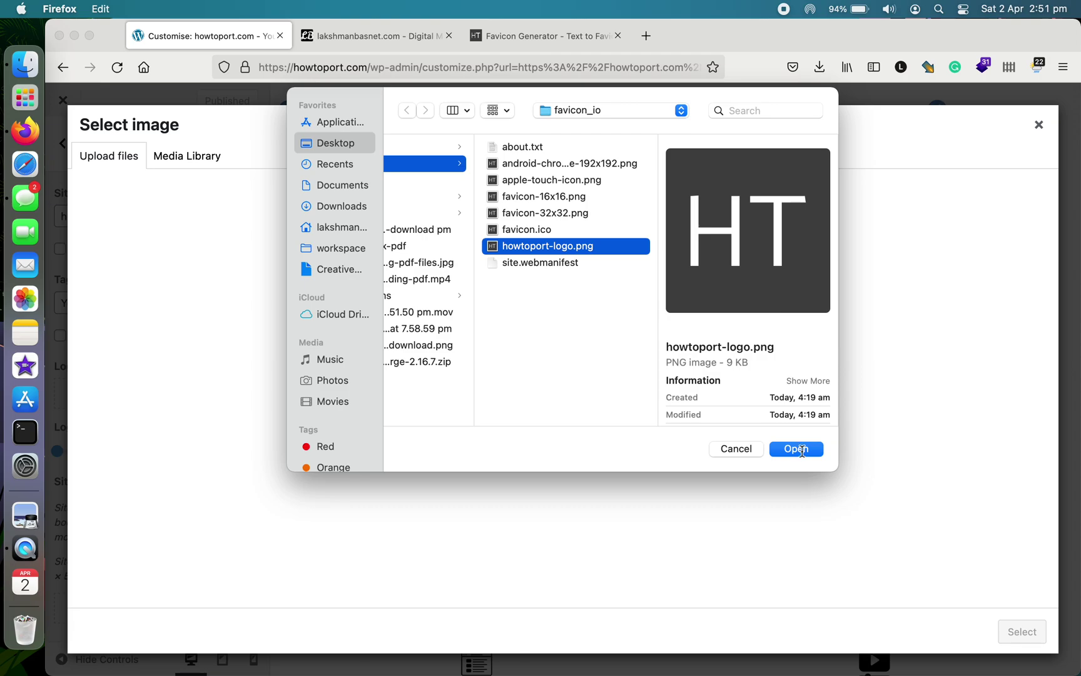
left_click(802, 450)
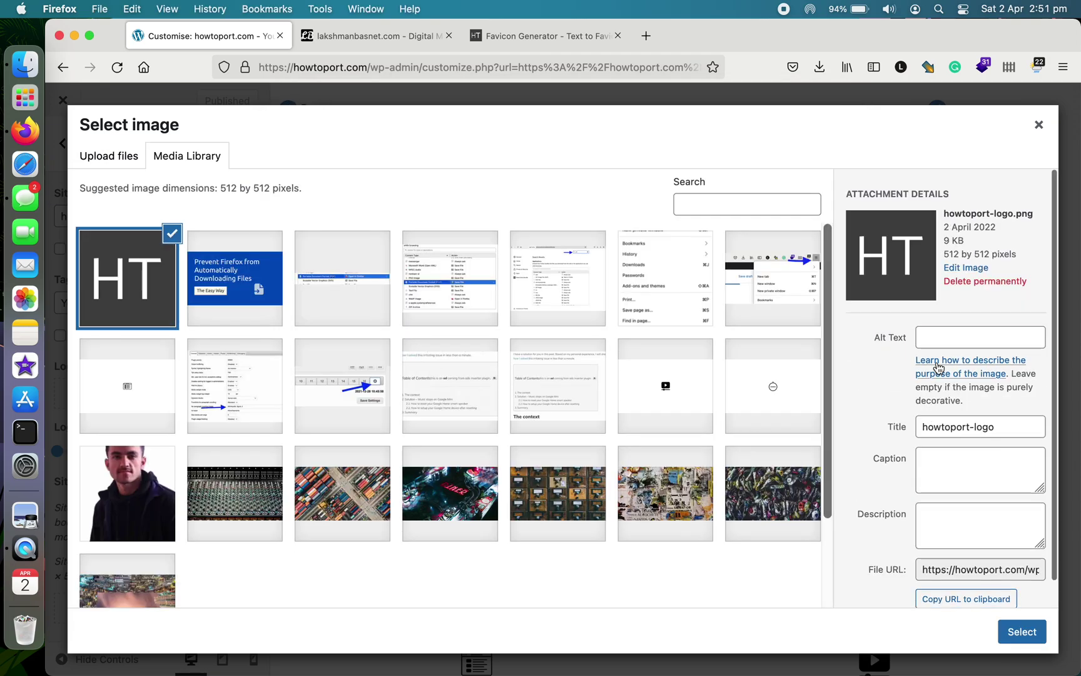
Enter alt text for the 512×512 HT logo image
left_click(949, 341)
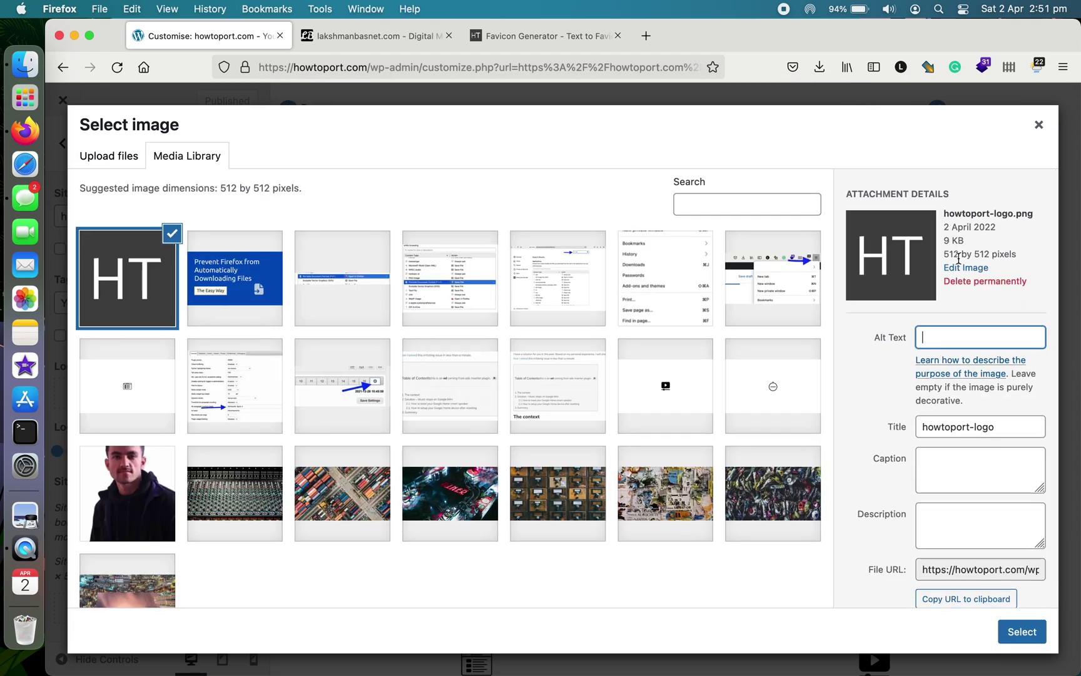
left_click_drag(944, 253, 1016, 250)
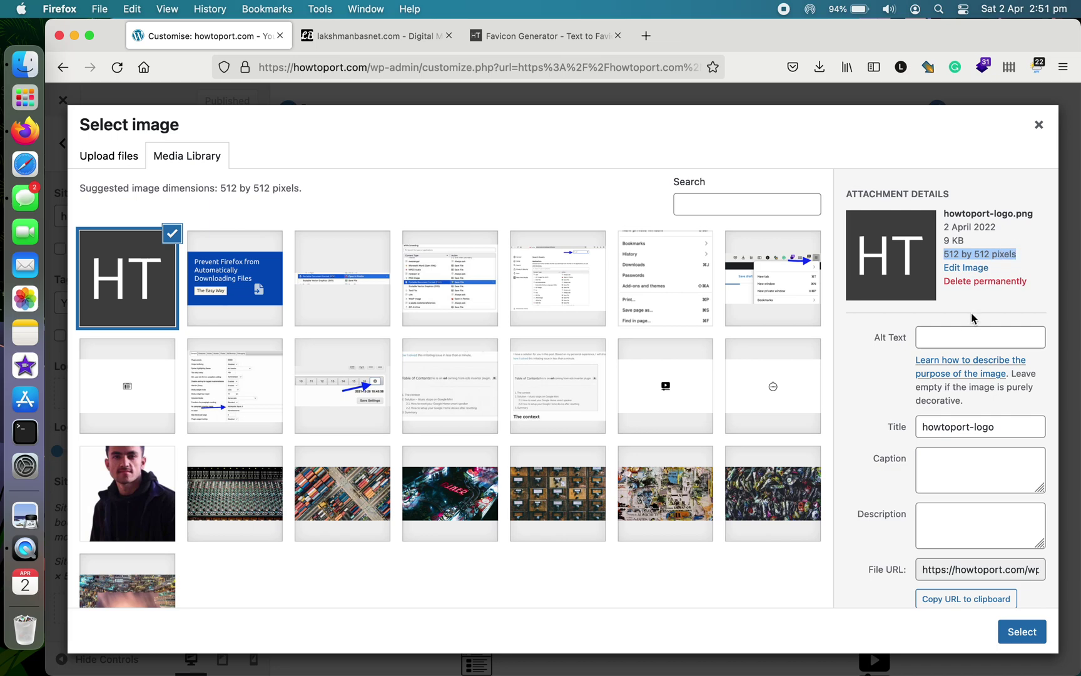
left_click(956, 336)
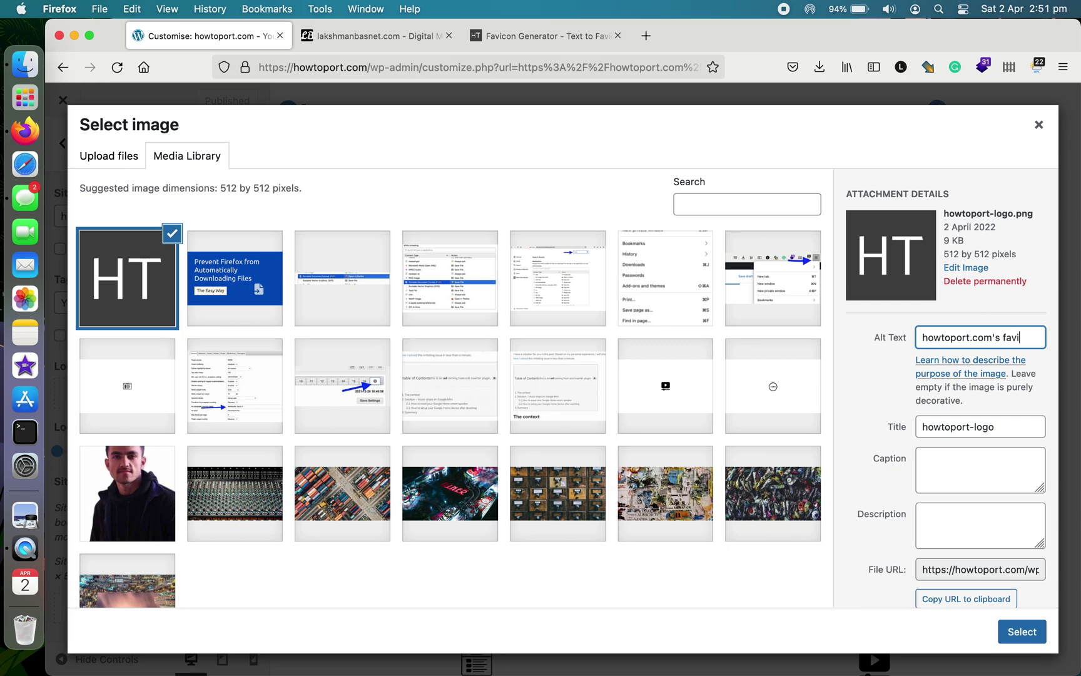
Select the HT logo as the site icon, publish it, and close the Customizer
left_click(1023, 631)
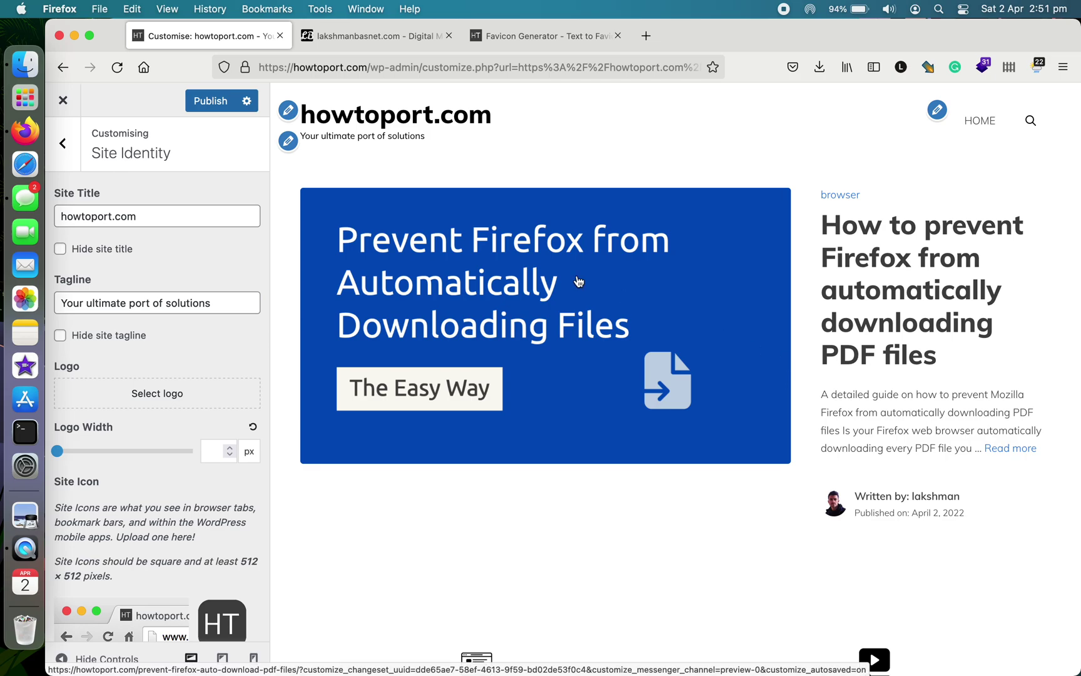
left_click(210, 105)
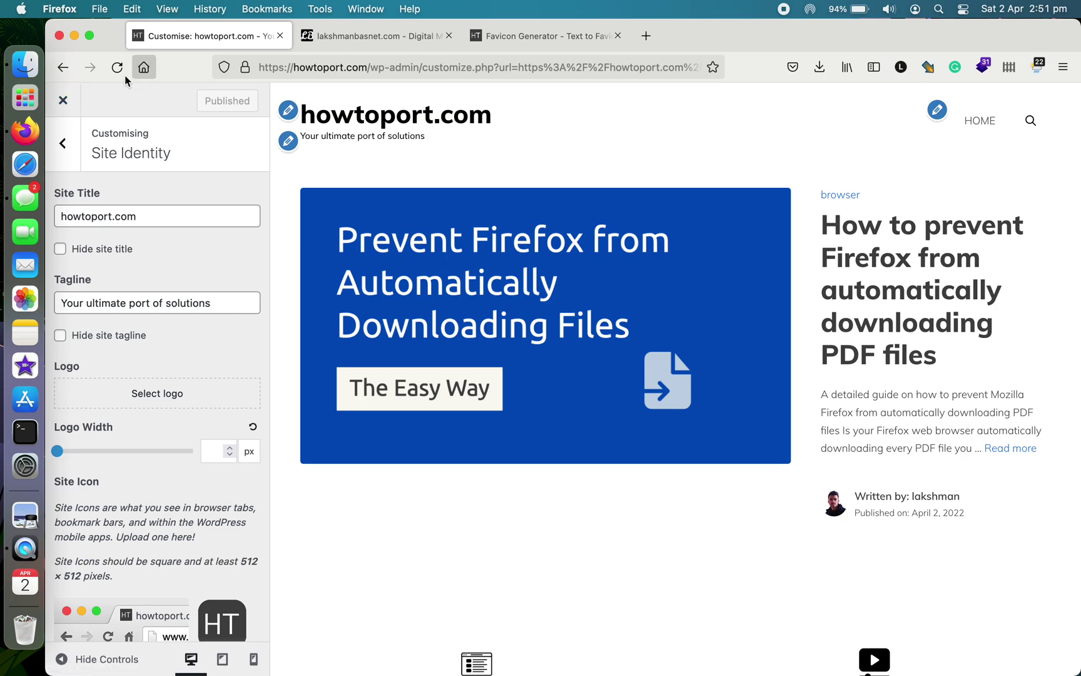
left_click(64, 104)
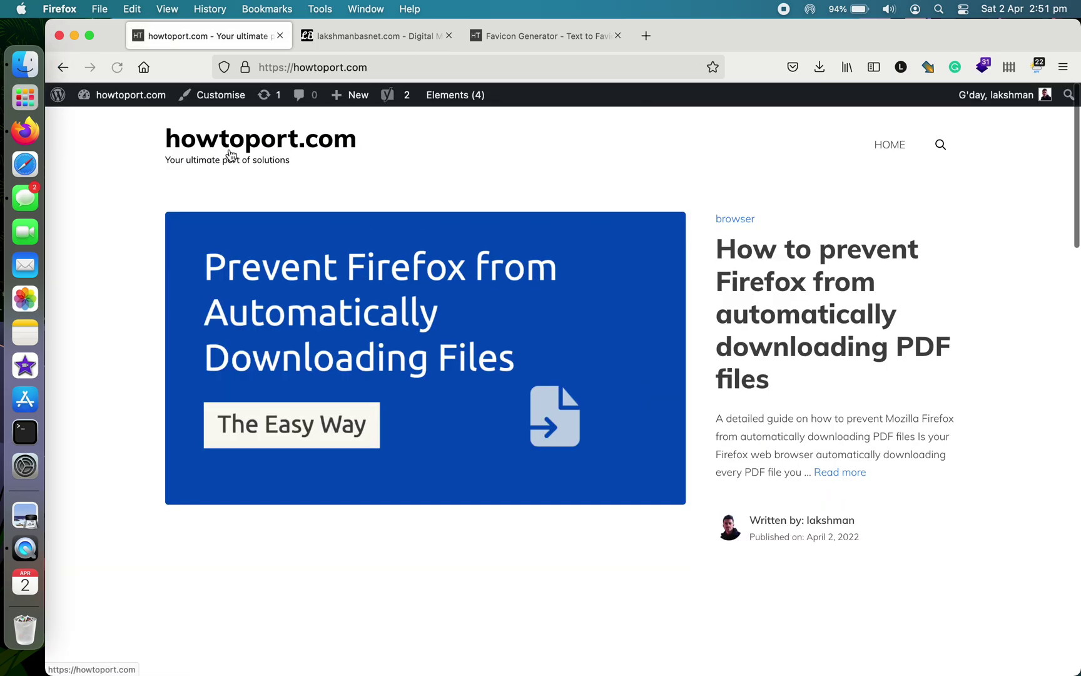
Open the Firefox PDF-download post in a new tab, then go back to the Favicon Generator tab
right_click(809, 335)
left_click(832, 338)
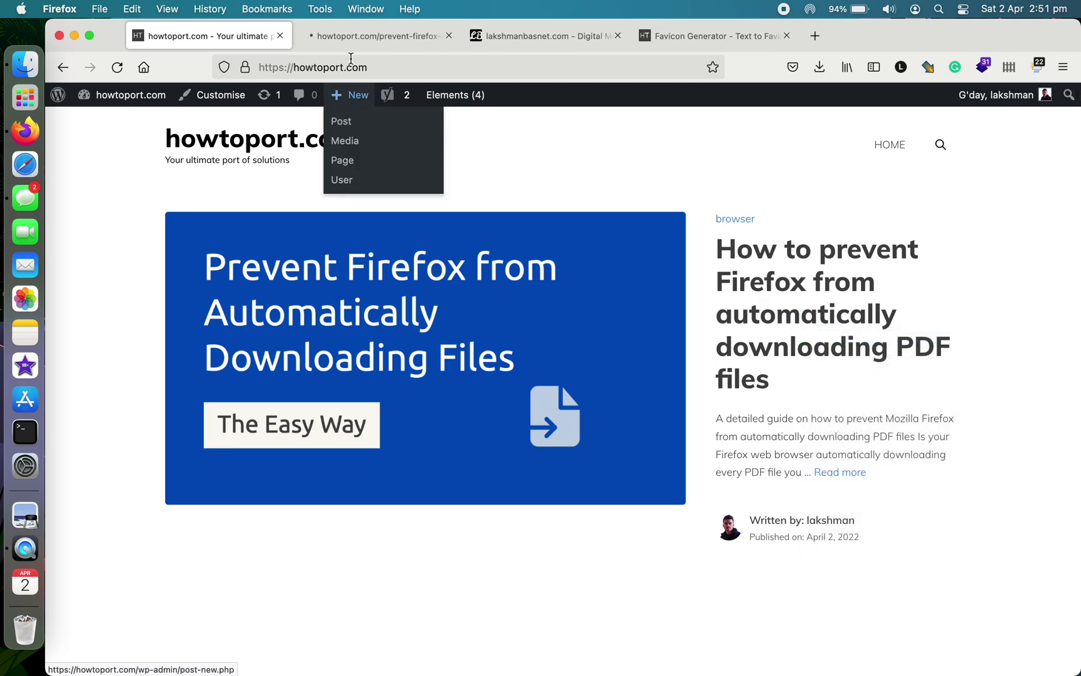
left_click(341, 38)
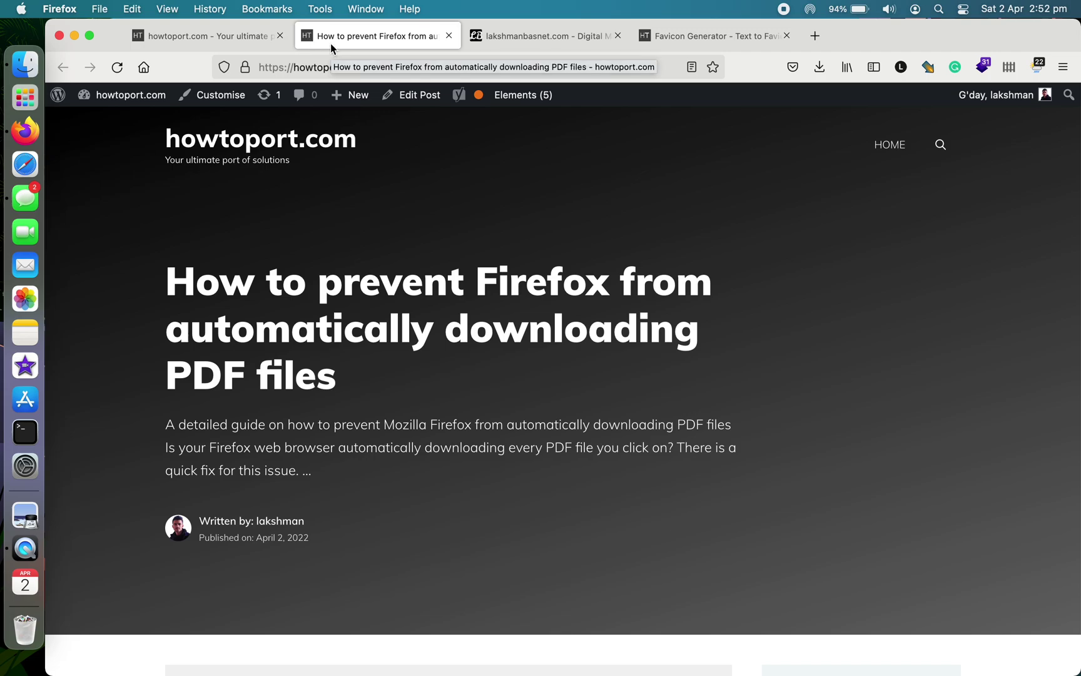
left_click(692, 38)
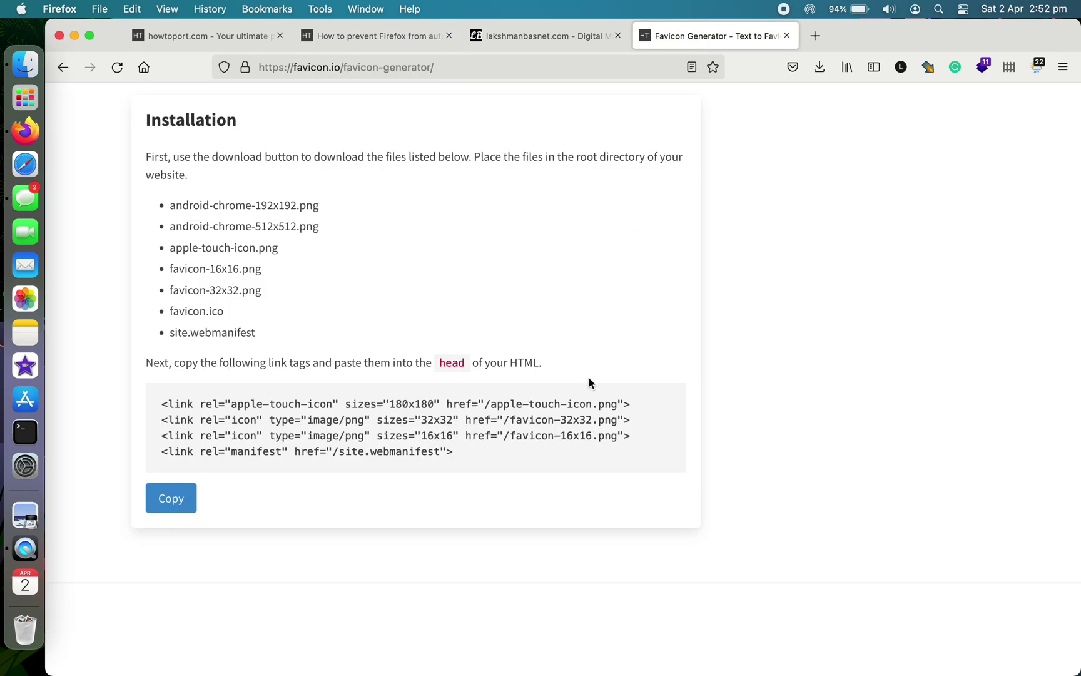
Close the extra personal-site tab and return to the Favicon Generator tab
scroll(588, 377, "up", 20)
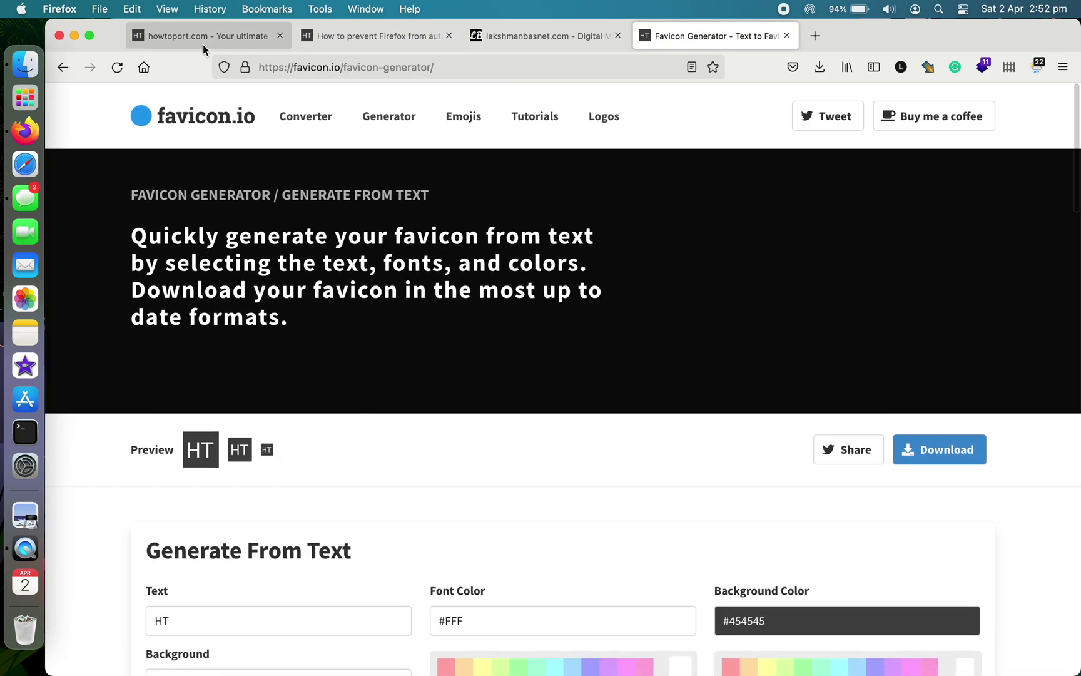
left_click(203, 45)
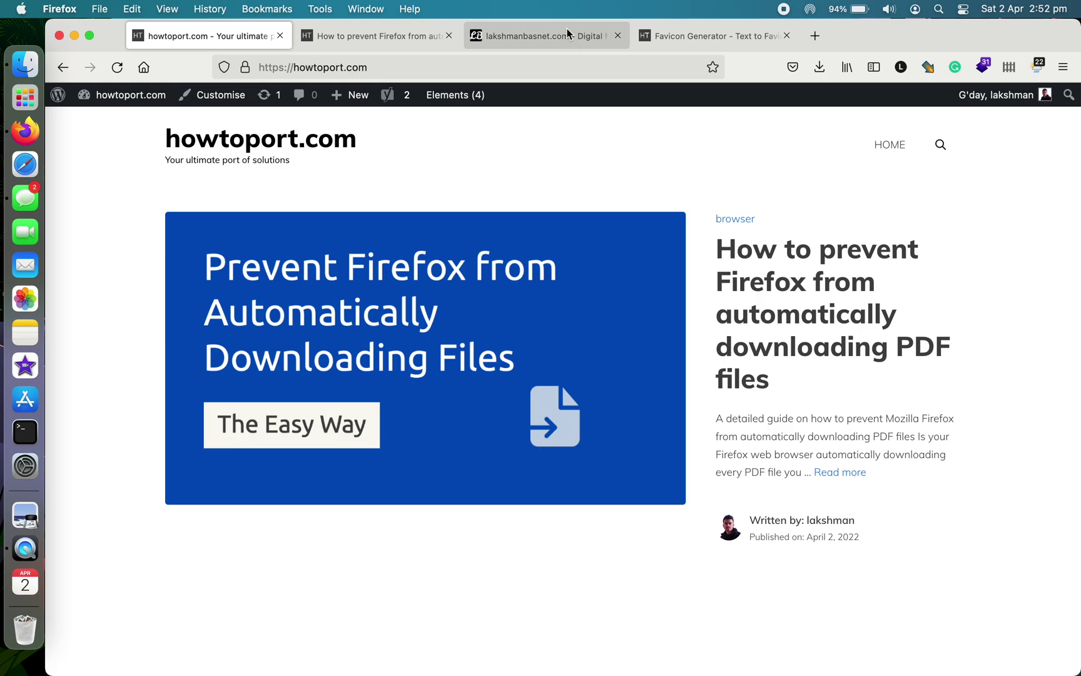
left_click(617, 35)
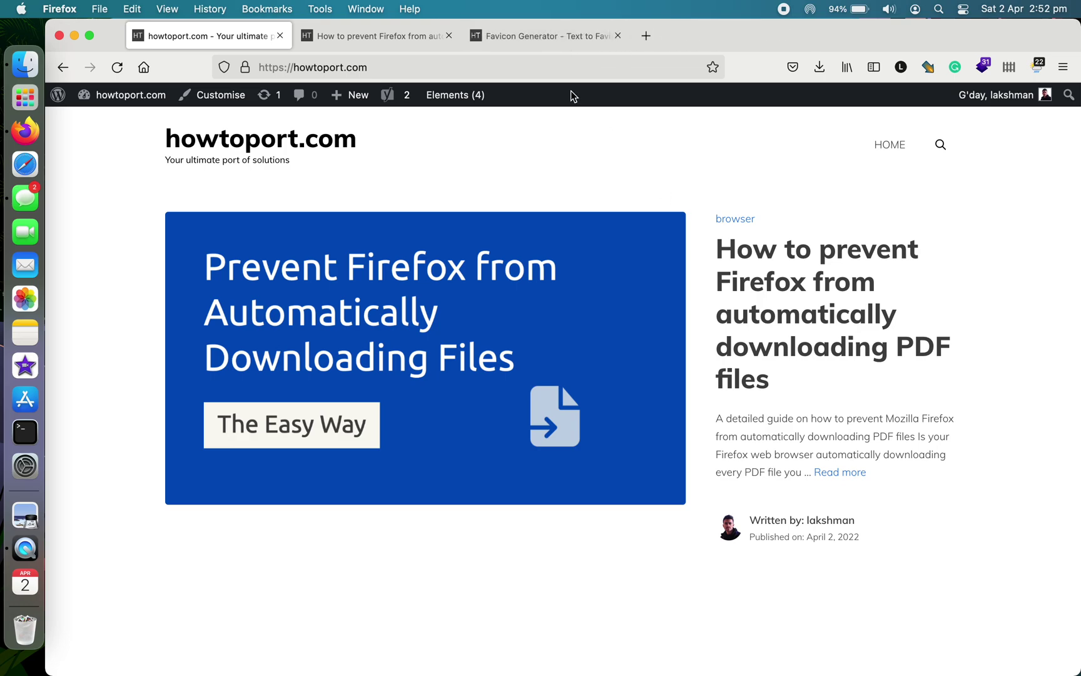
left_click(527, 39)
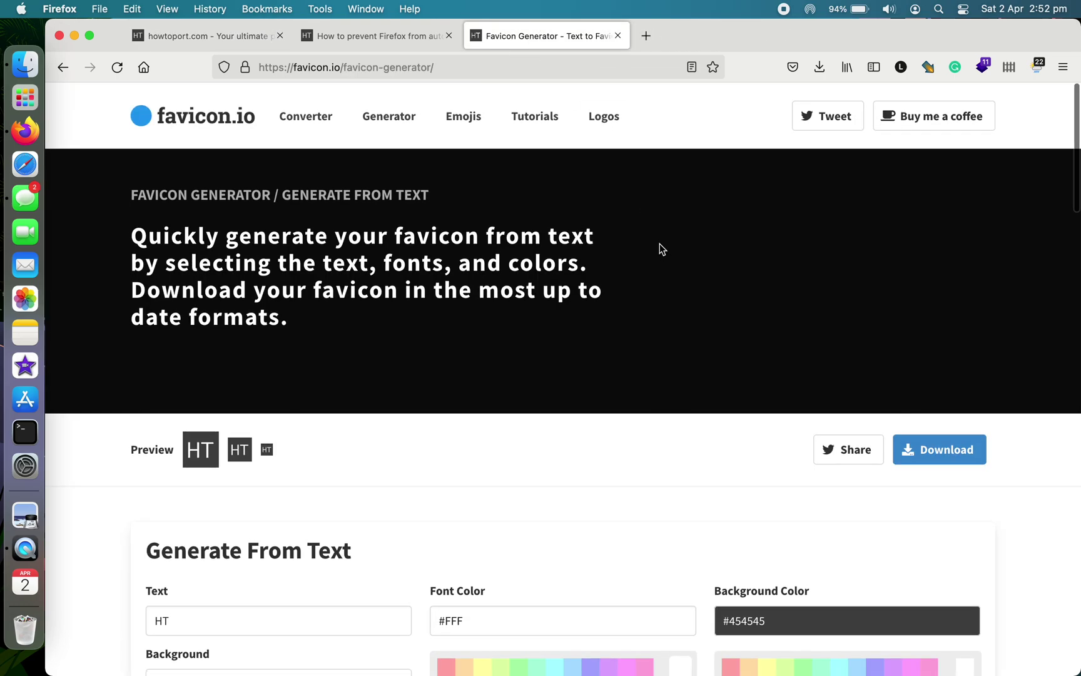
Go to the favicon.io home page via its logo
scroll(659, 248, "down", 5)
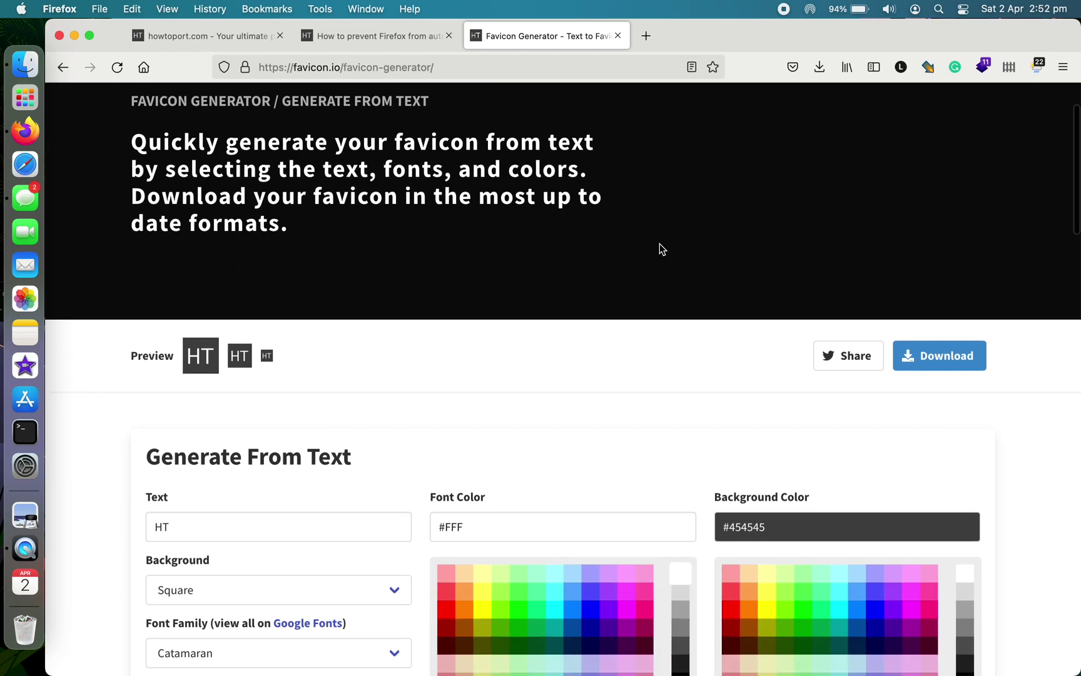
scroll(660, 248, "up", 2)
scroll(659, 248, "up", 3)
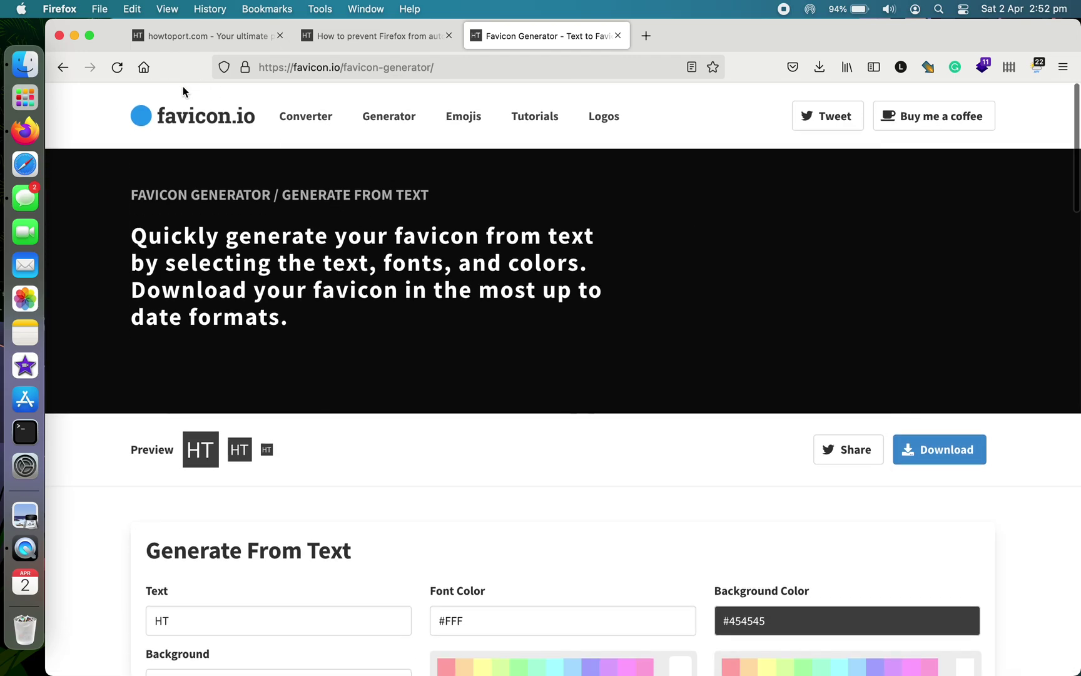
left_click(224, 128)
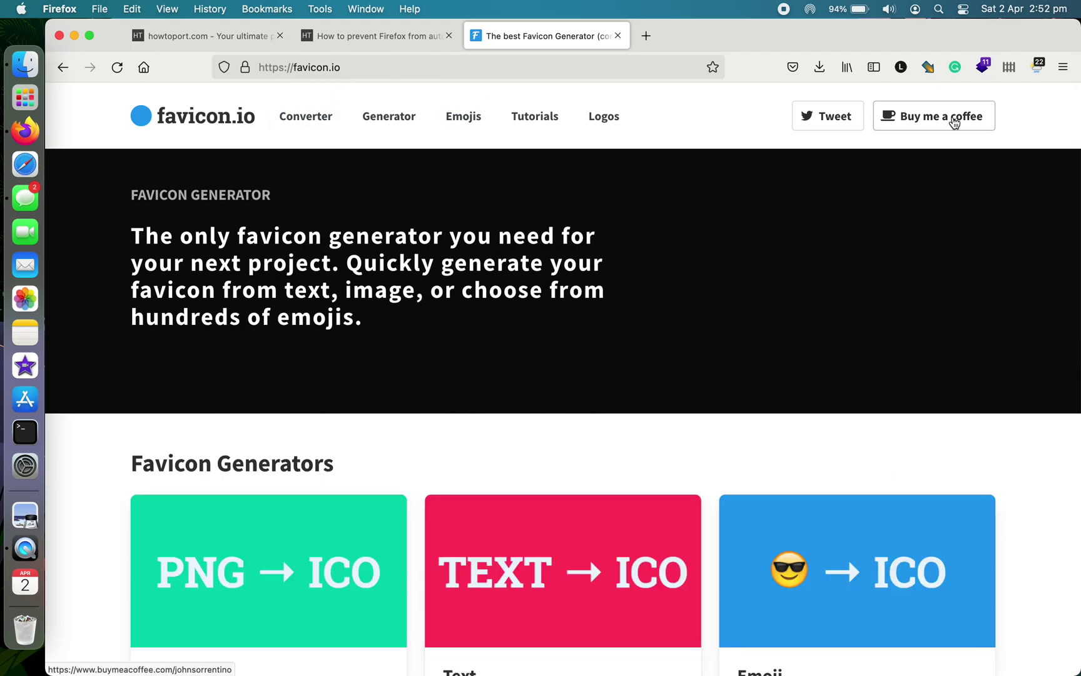
scroll(513, 263, "up", 1)
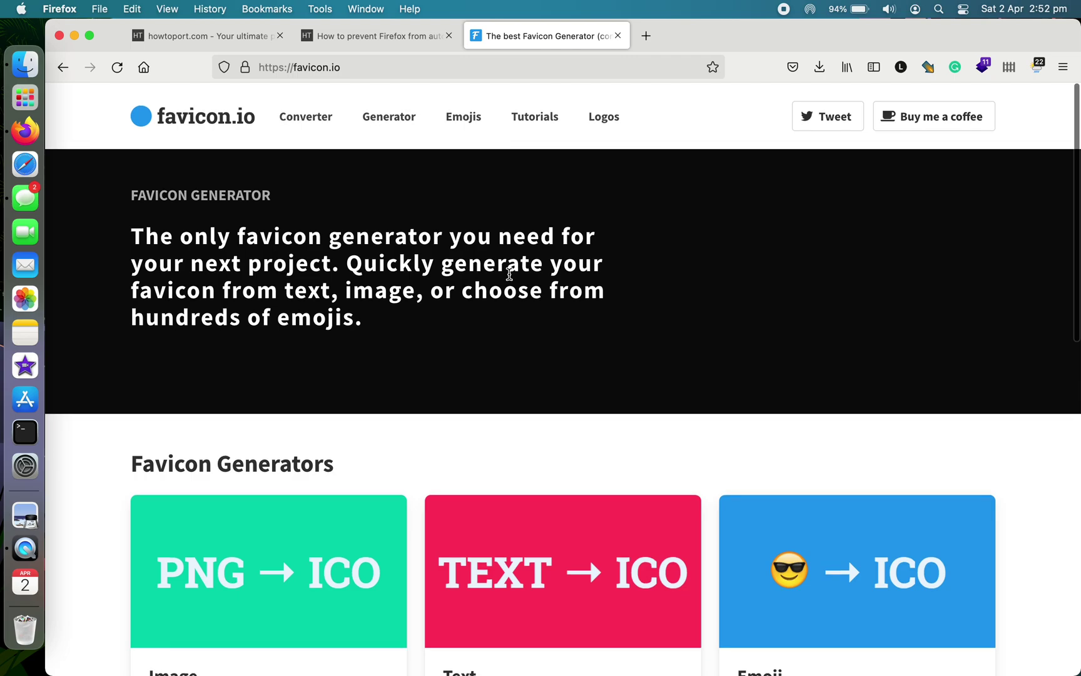